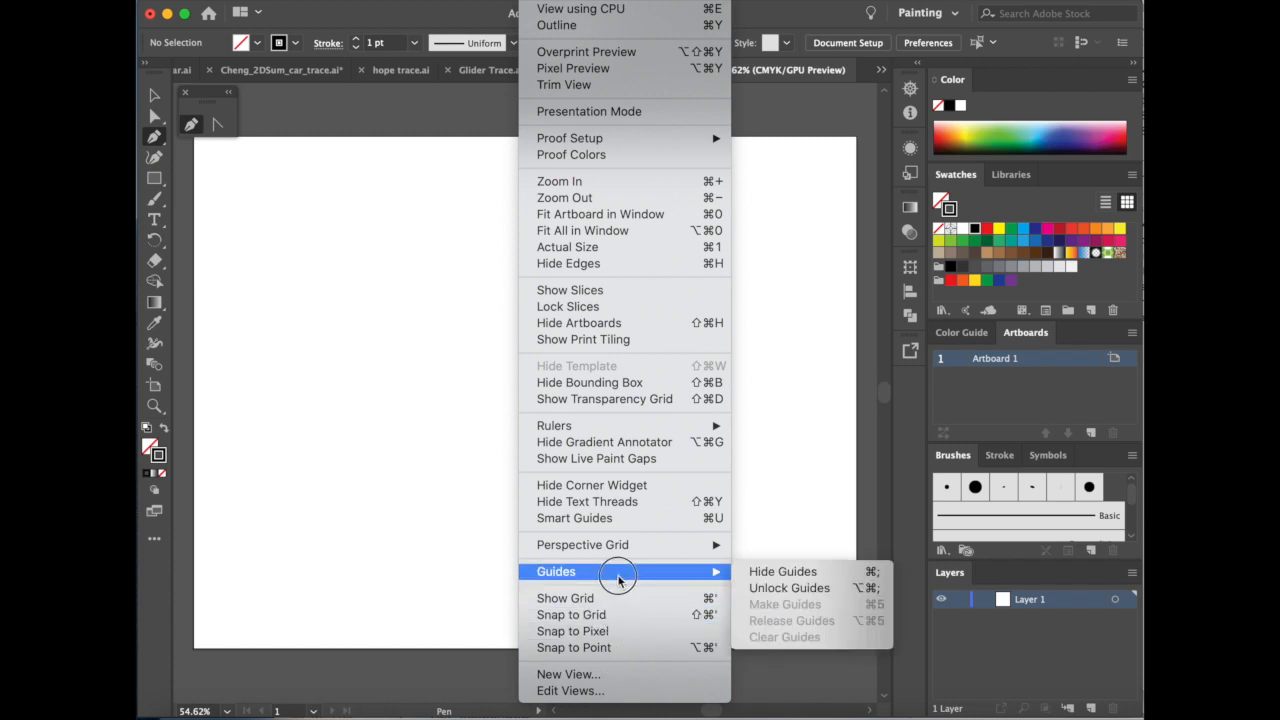
Draw an open straight-line zigzag with four peaks across the upper part of the artboard using the Pen tool, and end the path.
{"action": "left_click", "coordinate": [380, 534]}
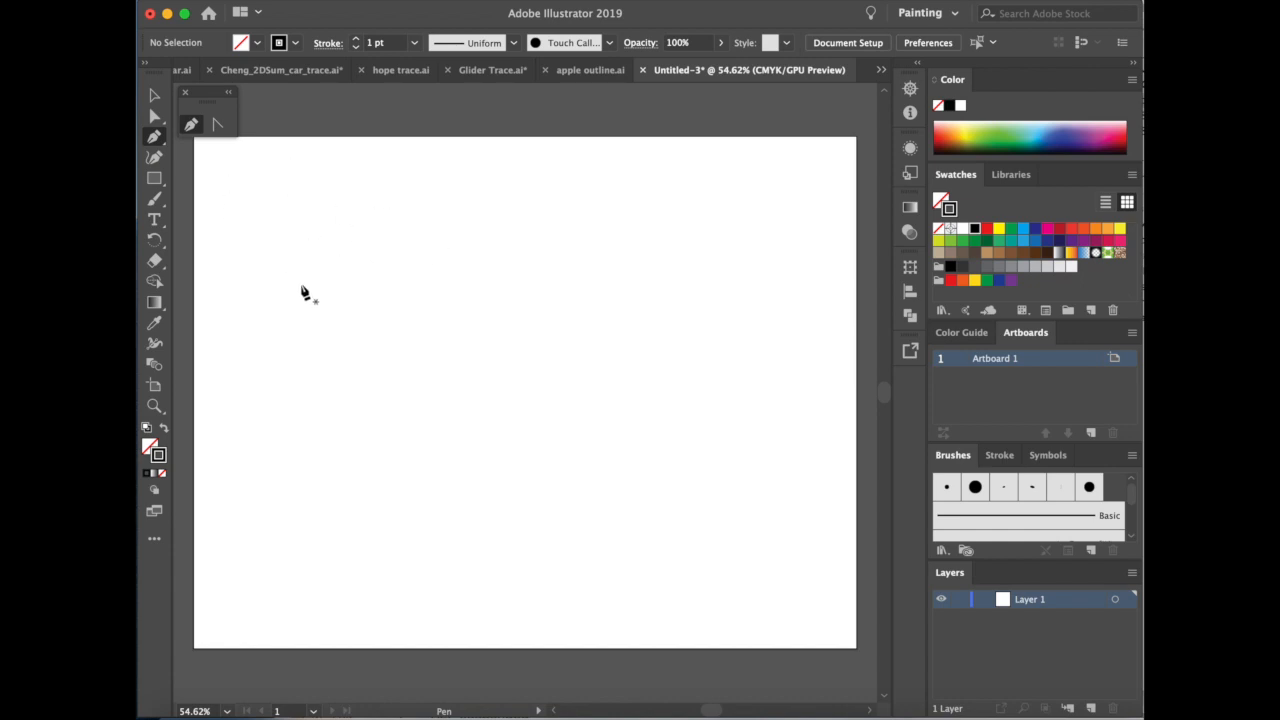
{"action": "left_click", "coordinate": [230, 287]}
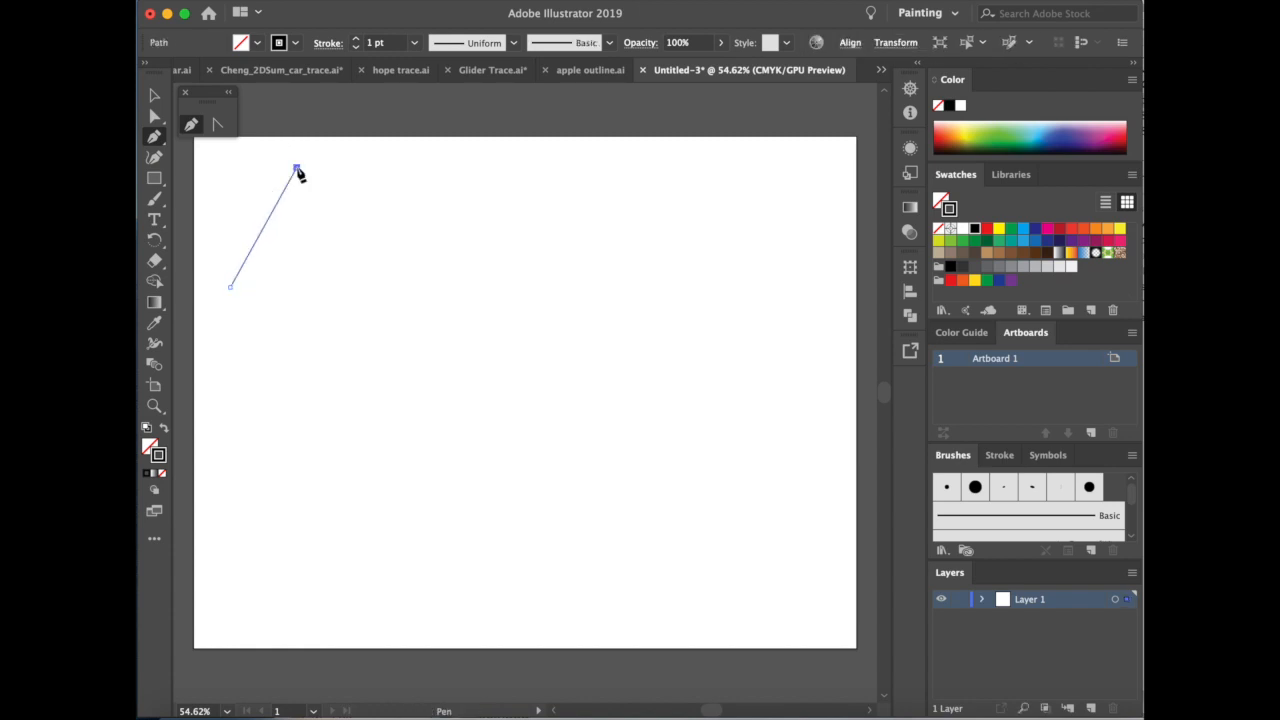
{"action": "left_click", "coordinate": [296, 167]}
{"action": "left_click", "coordinate": [231, 289]}
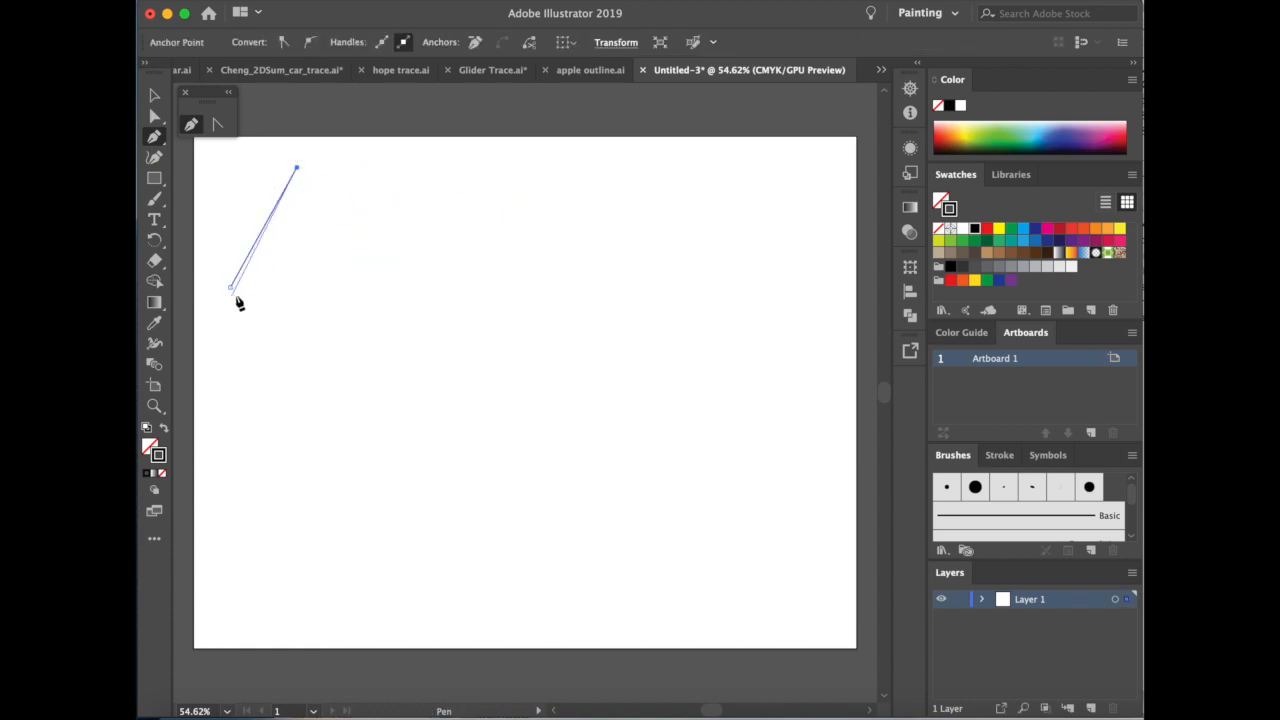
{"action": "left_click", "coordinate": [361, 284]}
{"action": "left_click", "coordinate": [428, 161]}
{"action": "left_click", "coordinate": [514, 282]}
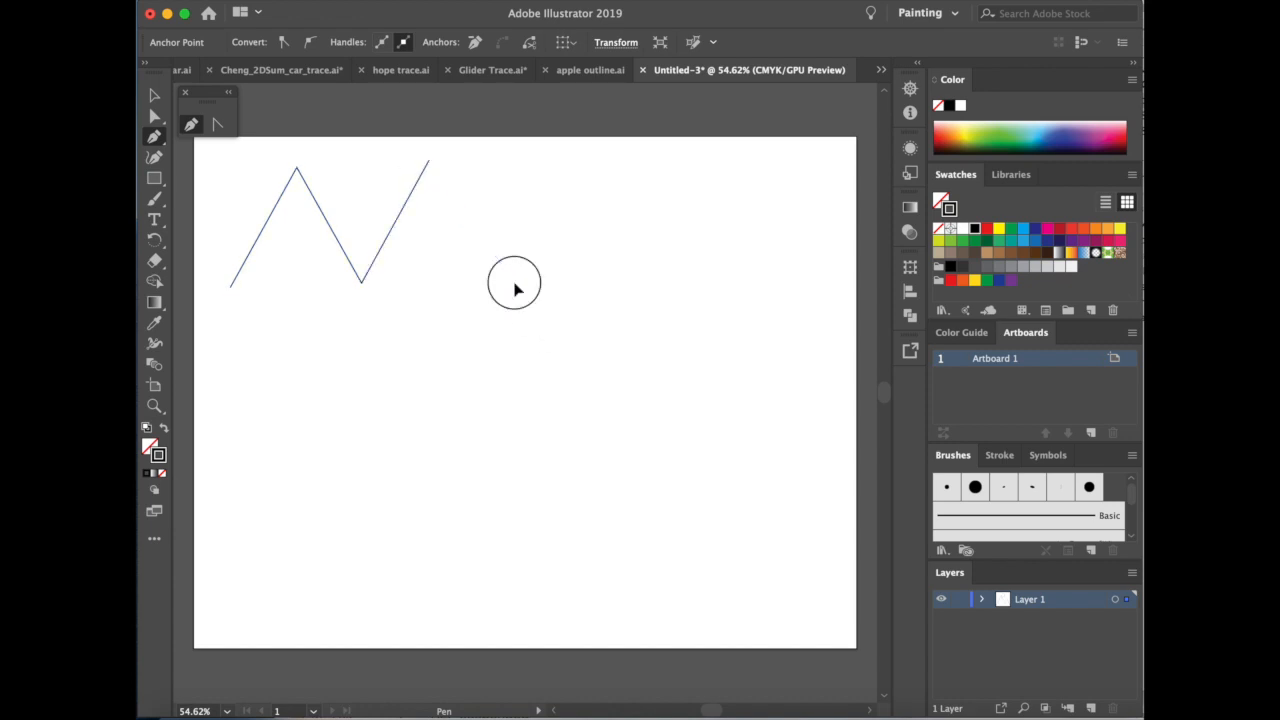
{"action": "left_click", "coordinate": [585, 162]}
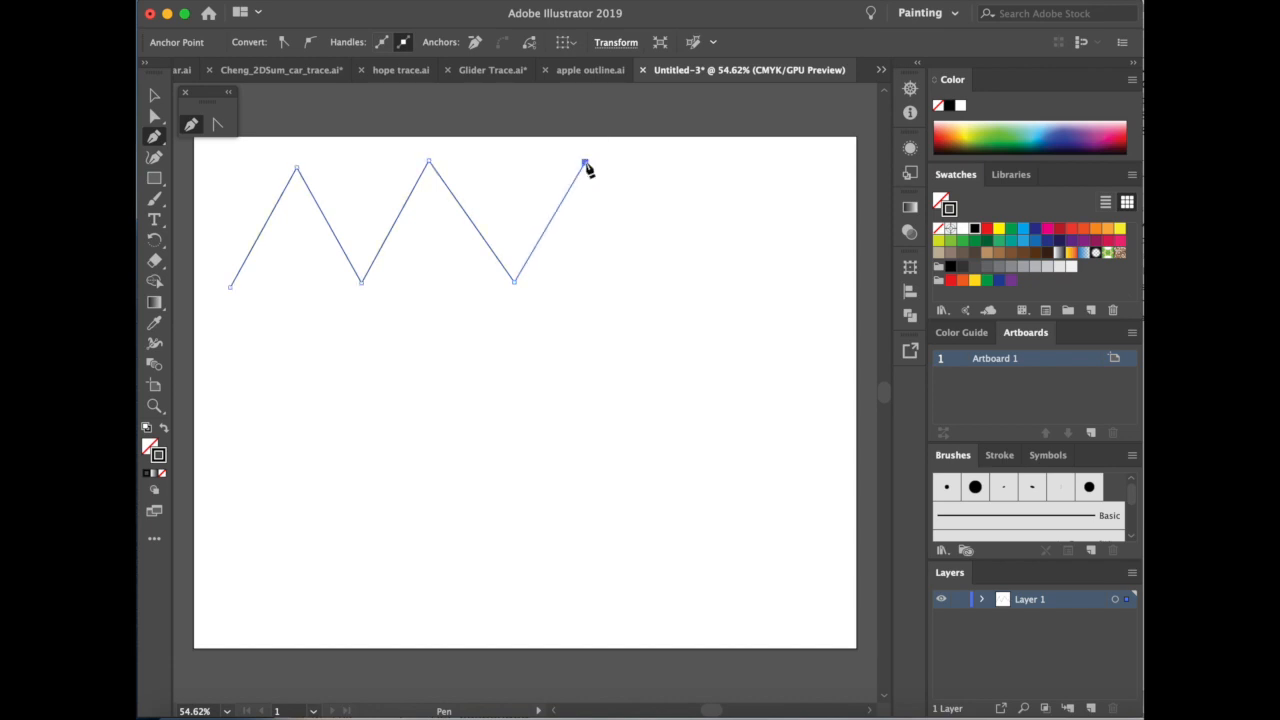
{"action": "left_click", "coordinate": [658, 282]}
{"action": "left_click", "coordinate": [738, 162]}
{"action": "left_click", "coordinate": [821, 291]}
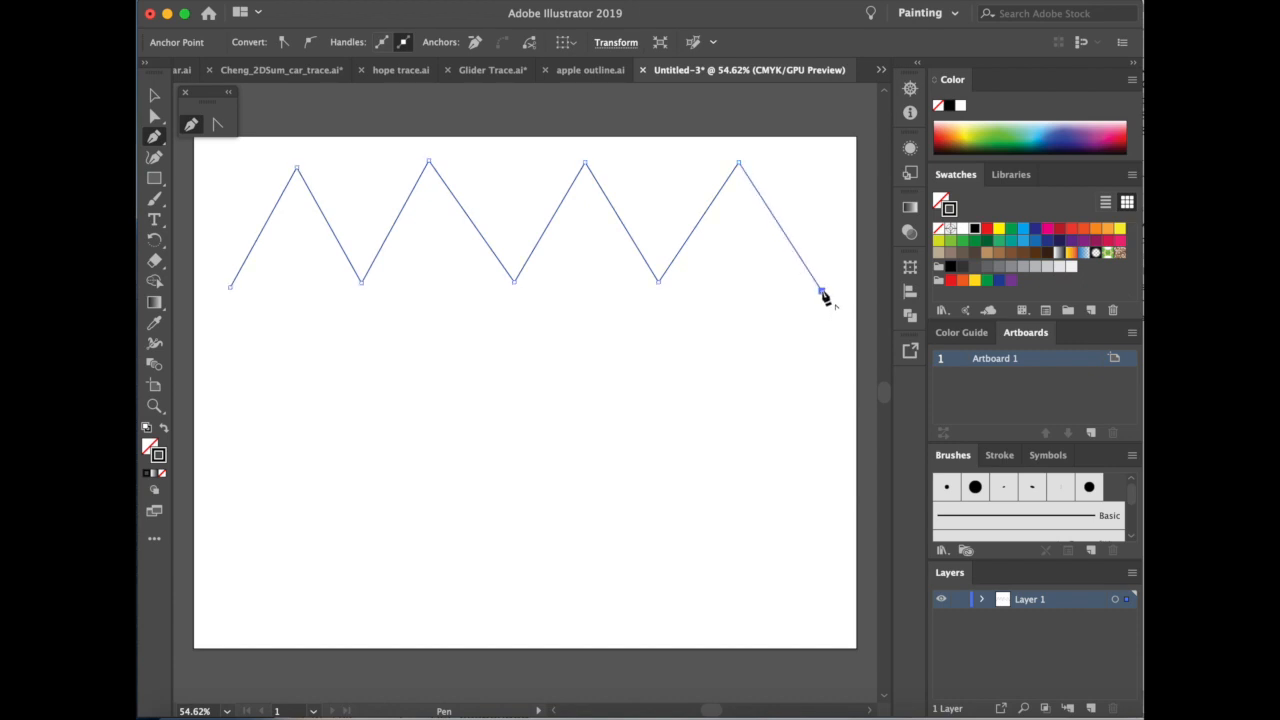
{"action": "key", "text": "super"}
{"action": "left_click", "coordinate": [833, 213], "text": "super"}
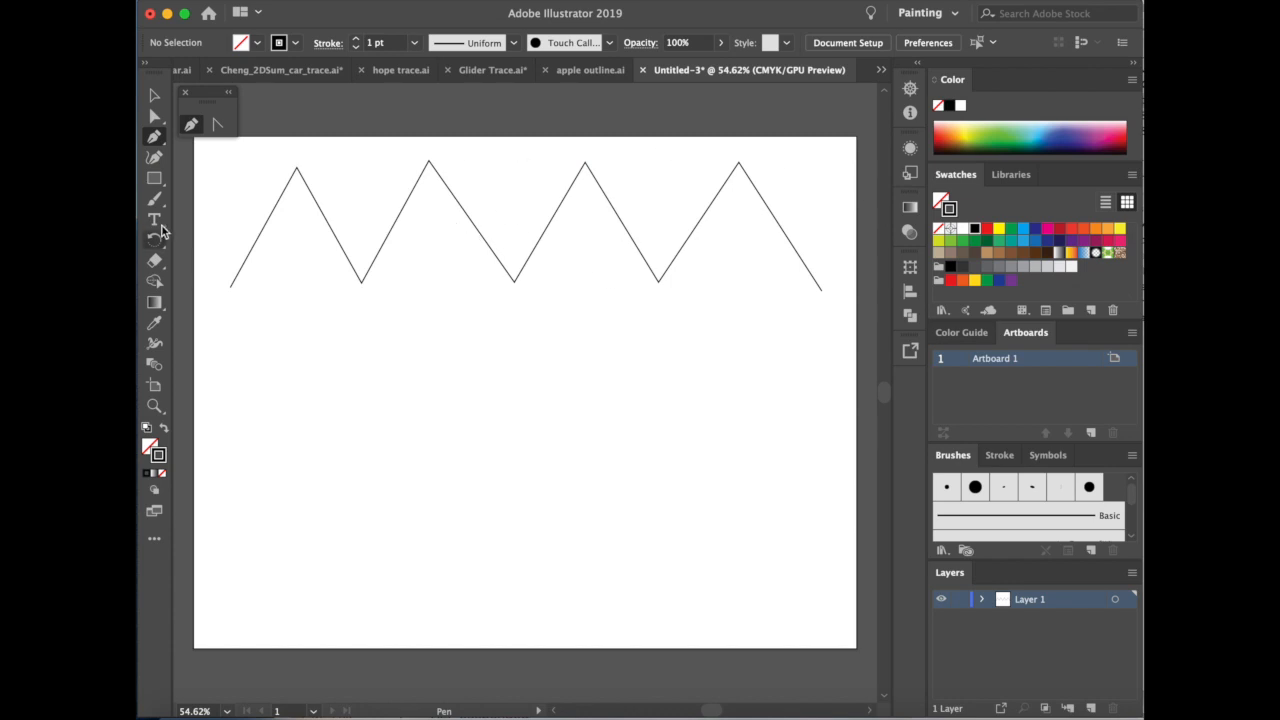
Start a second straight-line zigzag below the first with one wide peak followed by four small, narrow peaks.
{"action": "left_click", "coordinate": [230, 406]}
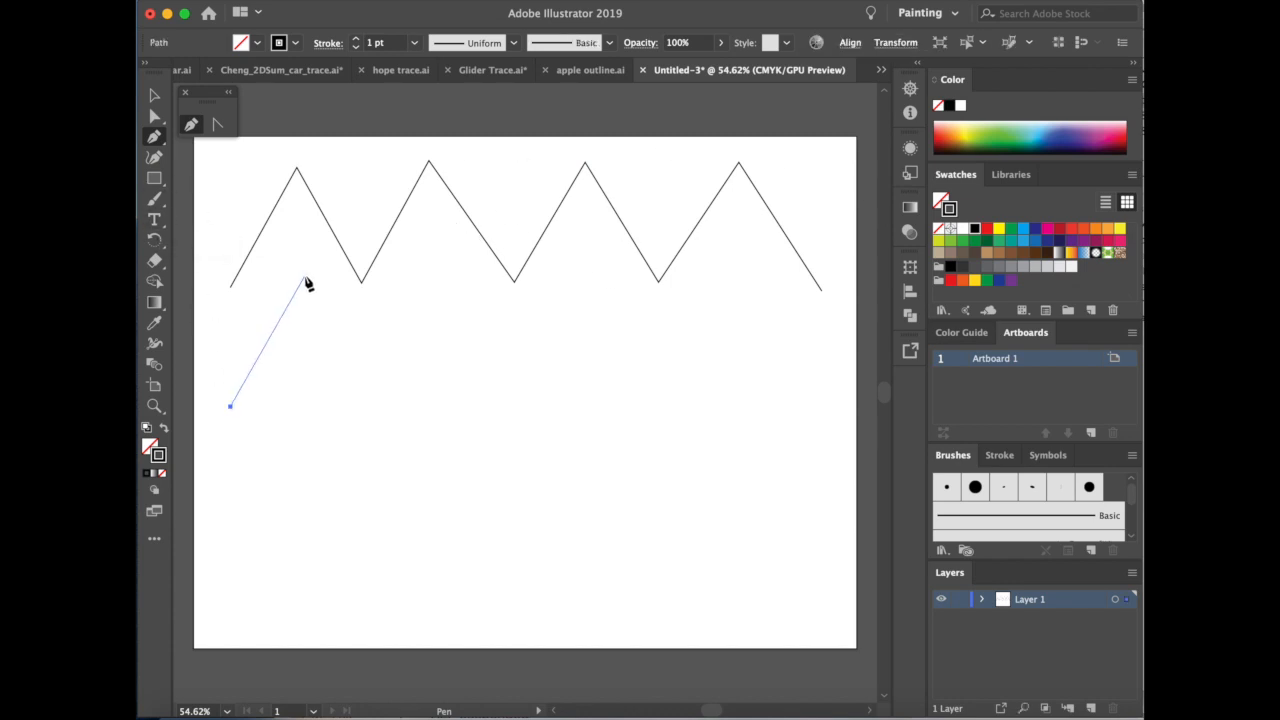
{"action": "left_click", "coordinate": [305, 277]}
{"action": "left_click", "coordinate": [355, 360]}
{"action": "left_click", "coordinate": [370, 316]}
{"action": "left_click", "coordinate": [397, 356]}
{"action": "left_click", "coordinate": [412, 304]}
{"action": "left_click", "coordinate": [435, 350]}
{"action": "left_click", "coordinate": [448, 300]}
{"action": "left_click", "coordinate": [470, 352]}
{"action": "left_click", "coordinate": [482, 300]}
{"action": "left_click", "coordinate": [566, 412]}
{"action": "left_click", "coordinate": [624, 283]}
{"action": "left_click", "coordinate": [725, 404]}
{"action": "left_click", "coordinate": [784, 262]}
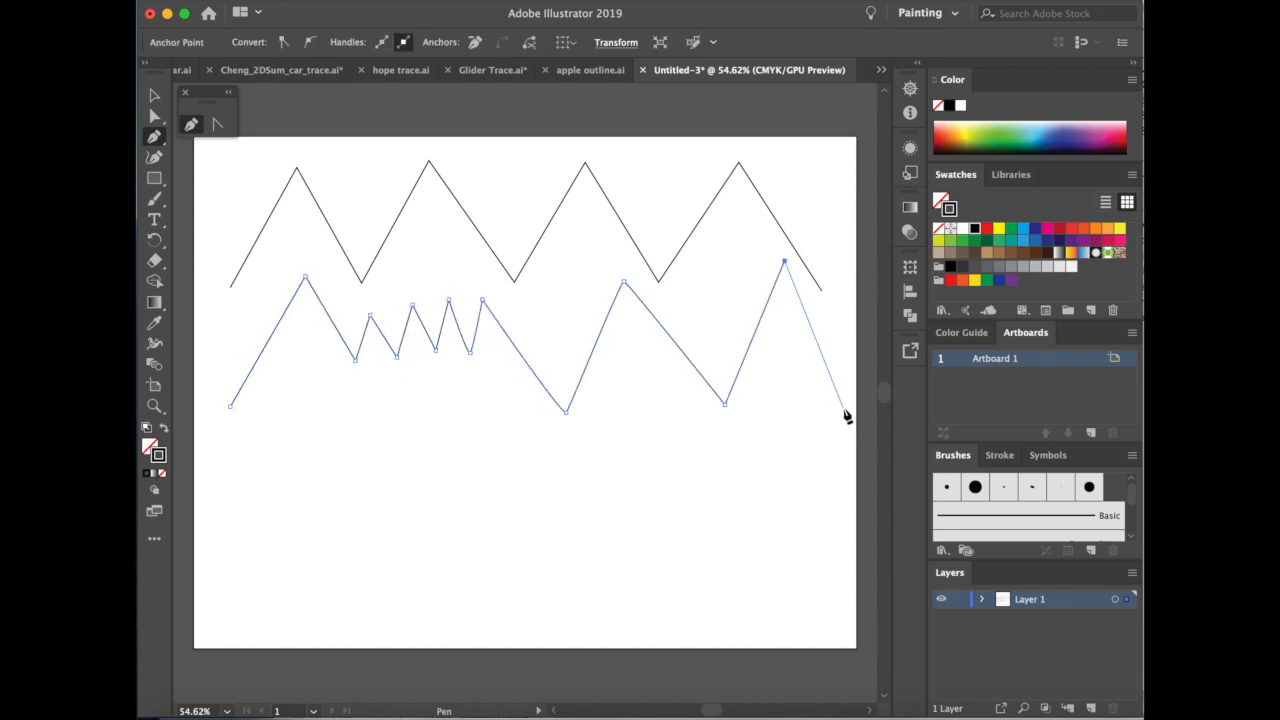
{"action": "left_click", "coordinate": [840, 410], "text": "super"}
{"action": "left_click", "coordinate": [843, 408]}
{"action": "key", "text": "super+z"}
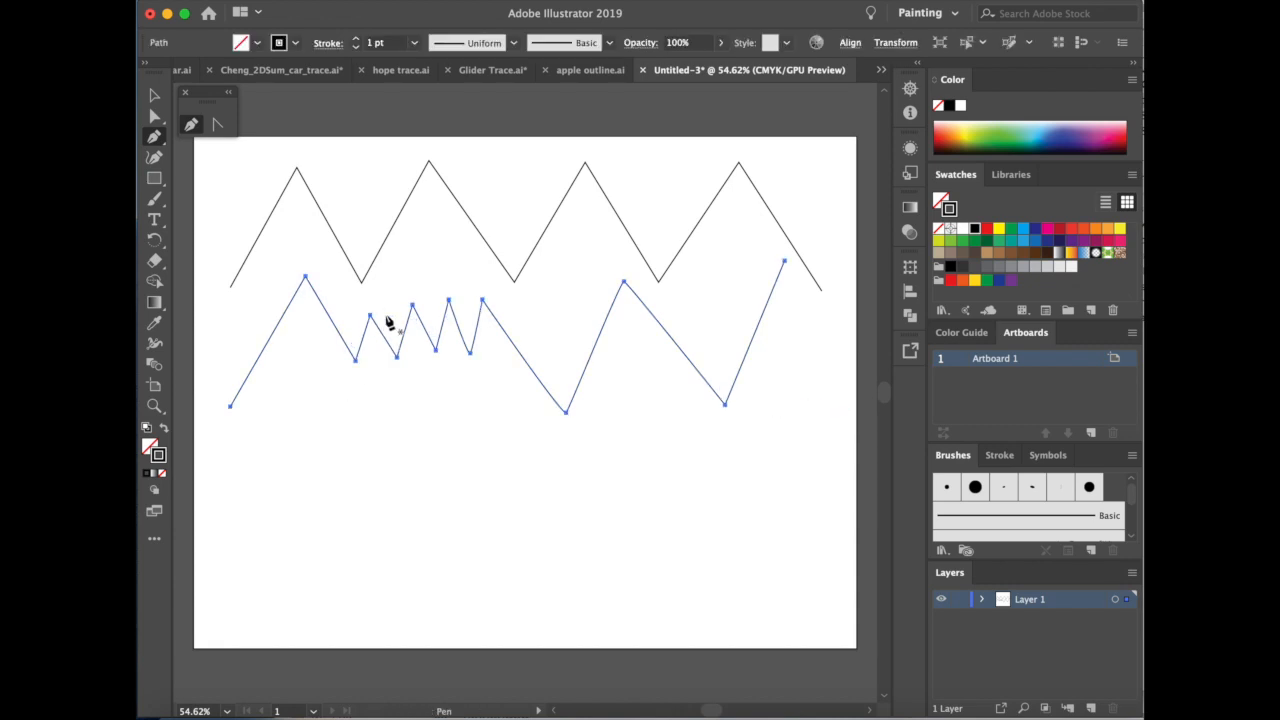
{"action": "left_click", "coordinate": [305, 0]}
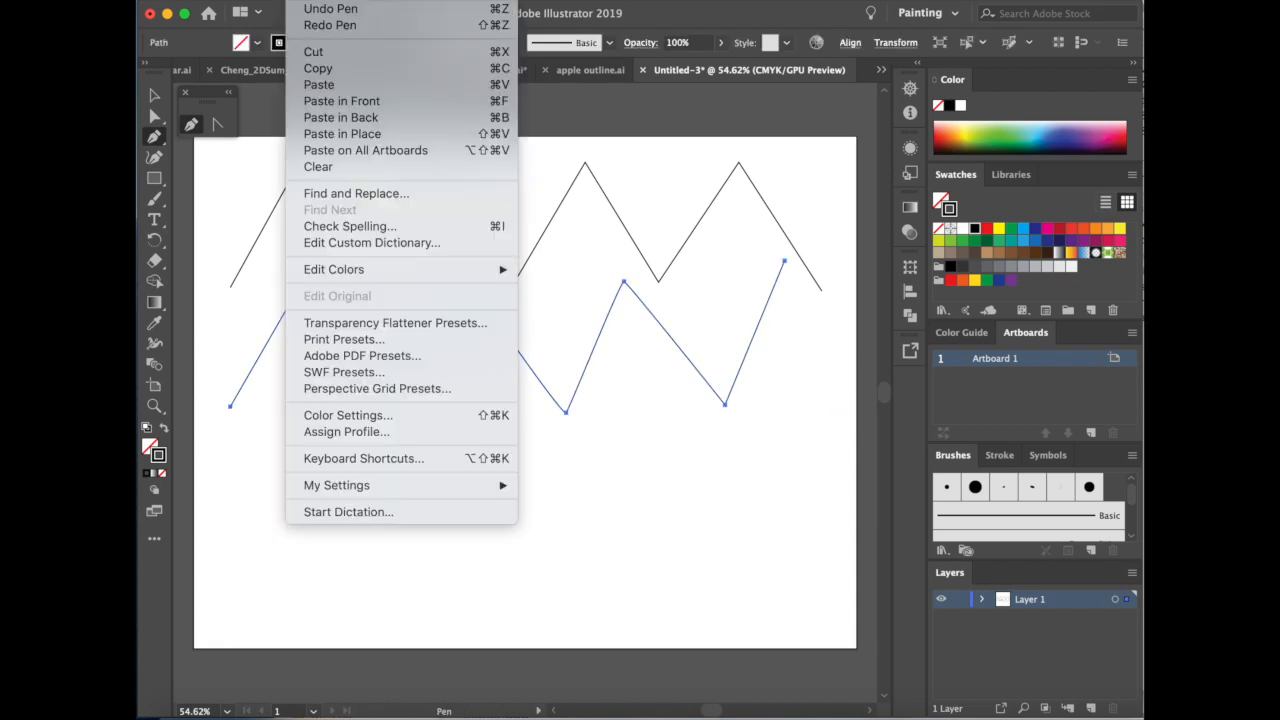
{"action": "left_click", "coordinate": [318, 9]}
{"action": "key", "text": "super+z"}
{"action": "key", "text": "super+z"}
{"action": "key", "text": "super+z"}
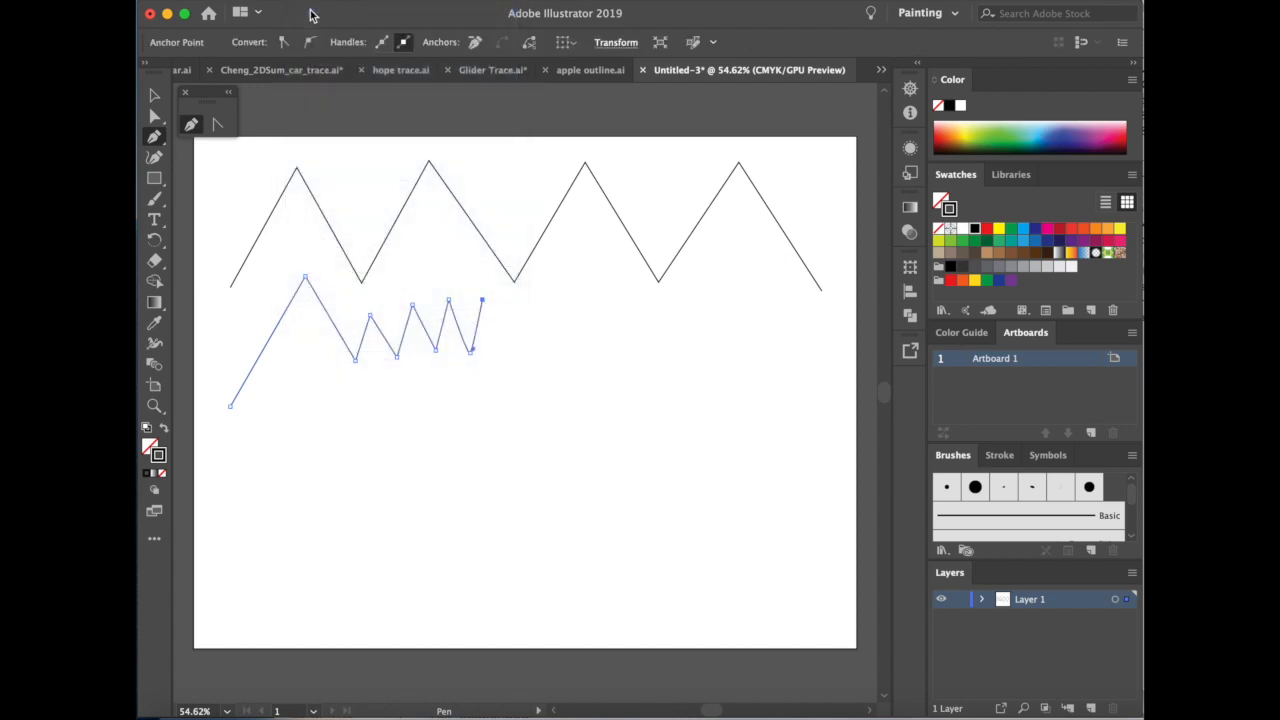
Continue the second zigzag with a deep valley, two peaks separated by a shallow dip, and a long descending final segment.
{"action": "left_click", "coordinate": [580, 402]}
{"action": "left_click", "coordinate": [613, 298]}
{"action": "left_click", "coordinate": [657, 328]}
{"action": "left_click", "coordinate": [709, 290]}
{"action": "left_click", "coordinate": [817, 404]}
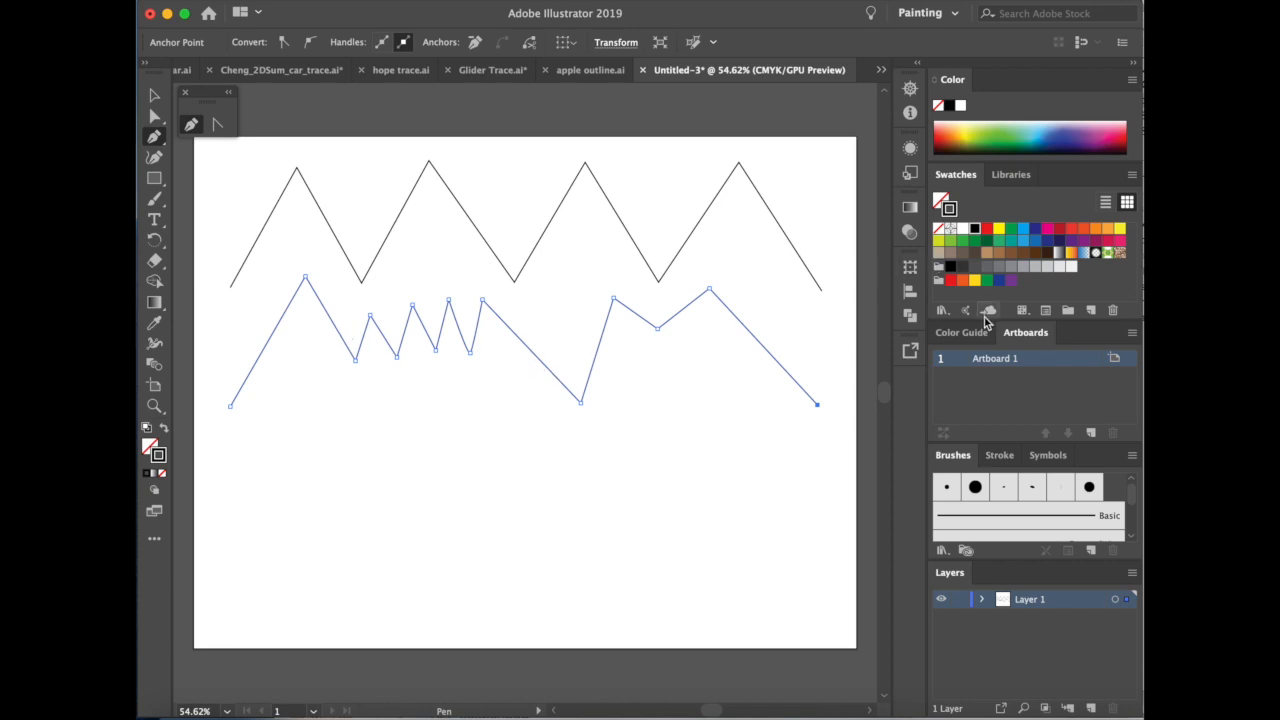
Draw an open curved wave with three crests below the second zigzag, pulling out direction handles at its anchor points.
{"action": "left_click", "coordinate": [232, 522]}
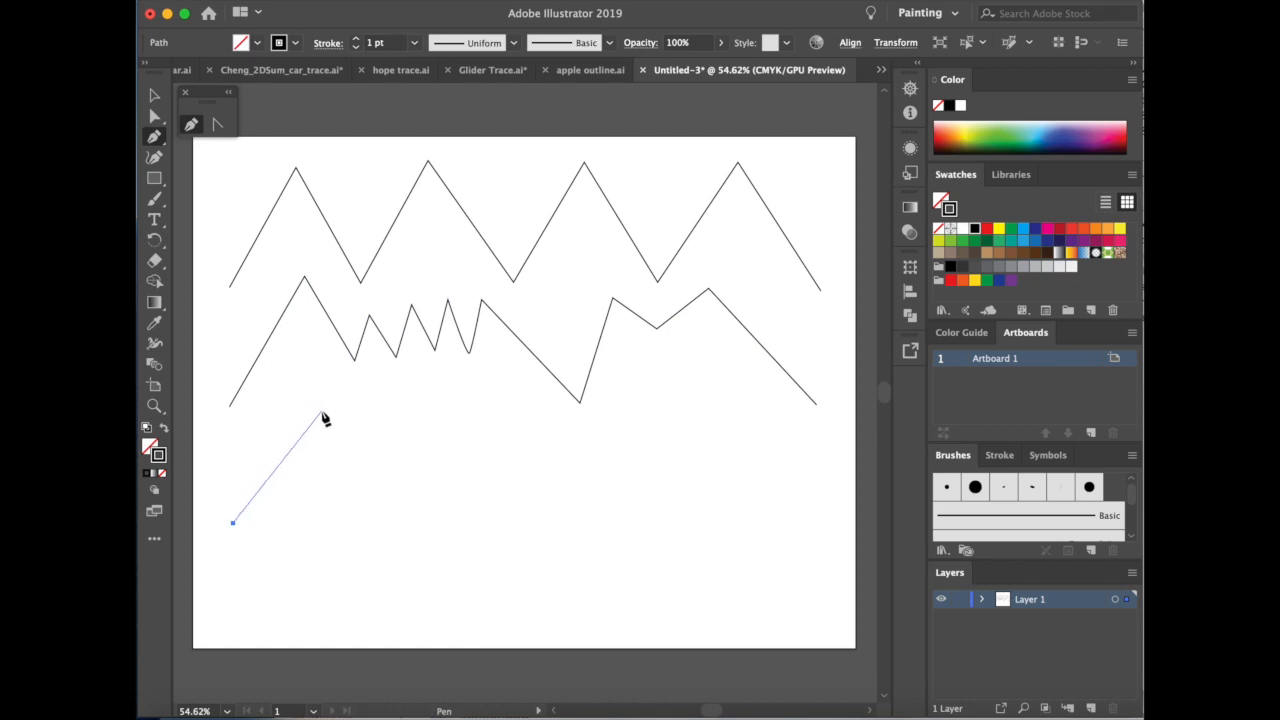
{"action": "left_click_drag", "start_coordinate": [321, 412], "coordinate": [375, 416]}
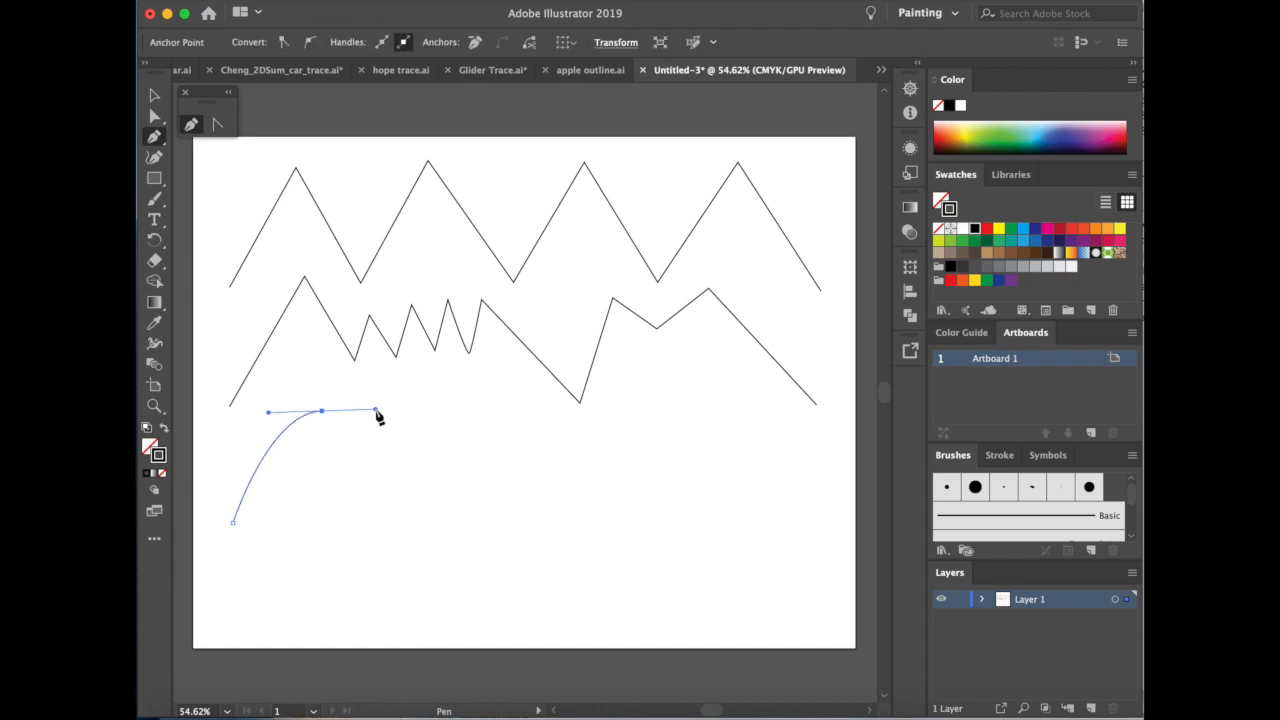
{"action": "left_click", "coordinate": [418, 505]}
{"action": "left_click_drag", "start_coordinate": [427, 506], "coordinate": [453, 508]}
{"action": "left_click_drag", "start_coordinate": [518, 401], "coordinate": [576, 400]}
{"action": "left_click_drag", "start_coordinate": [614, 489], "coordinate": [676, 487]}
{"action": "left_click_drag", "start_coordinate": [828, 483], "coordinate": [877, 490]}
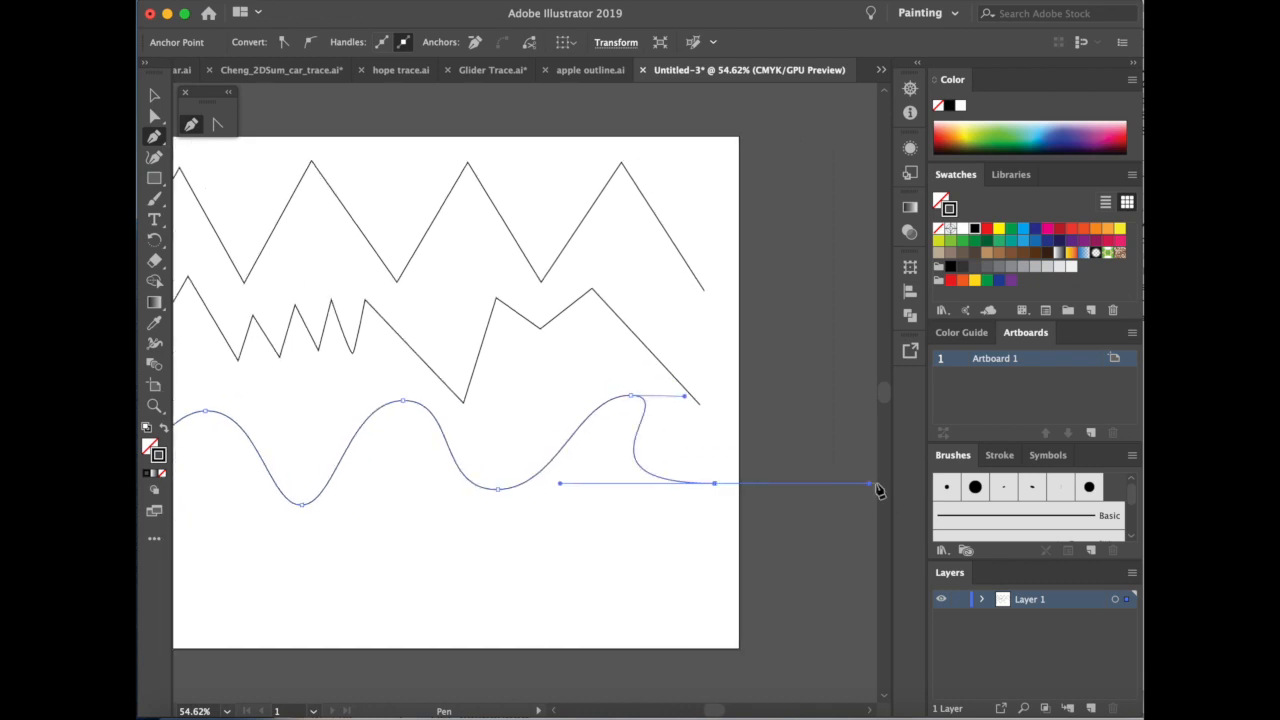
{"action": "scroll", "coordinate": [777, 491], "scroll_direction": "left", "scroll_amount": 4}
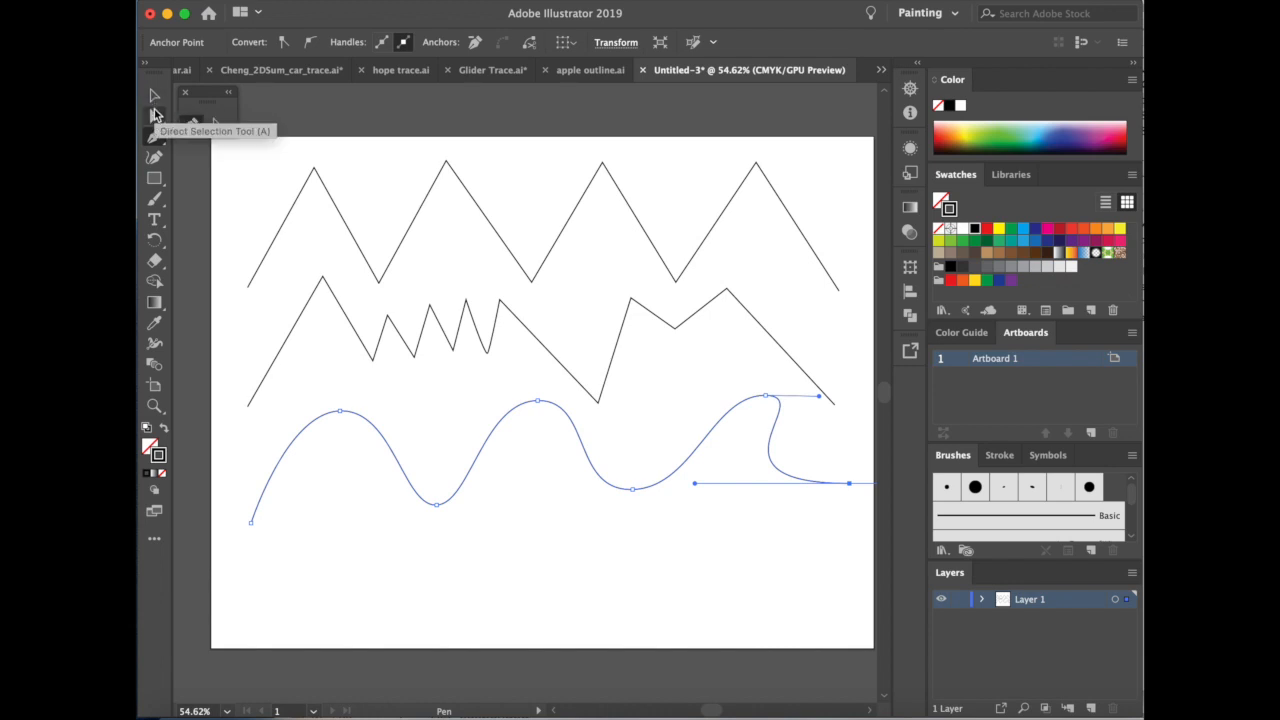
Select the top zigzag's first peak anchor, then shift the second zigzag's first valley anchor slightly left and adjust its corner with Direct Selection.
{"action": "left_click", "coordinate": [155, 117]}
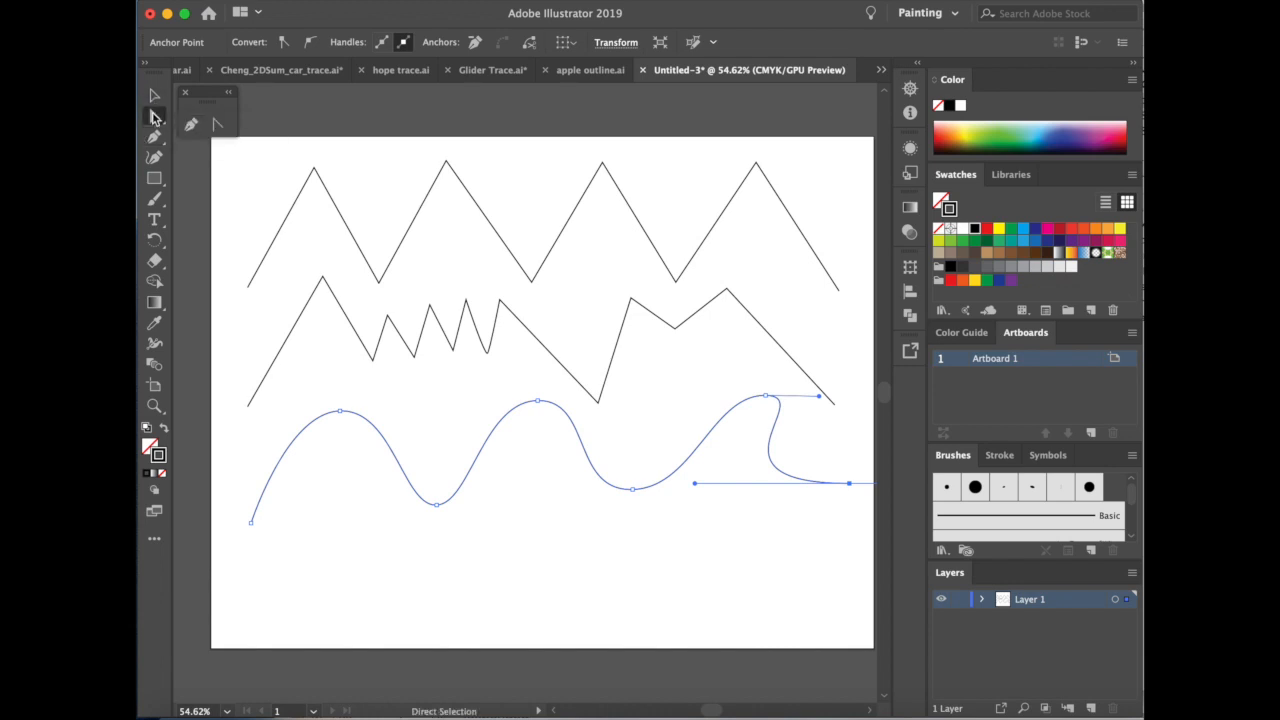
{"action": "left_click", "coordinate": [312, 168]}
{"action": "left_click", "coordinate": [272, 173]}
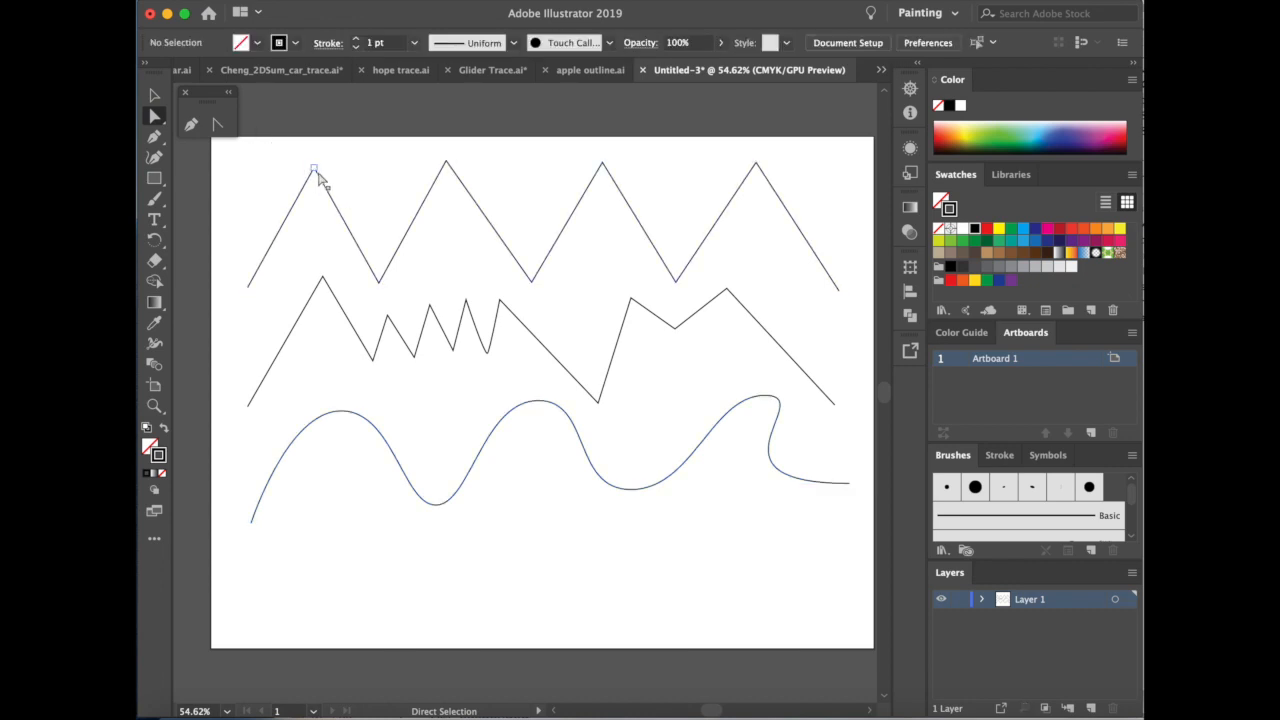
{"action": "left_click", "coordinate": [314, 170]}
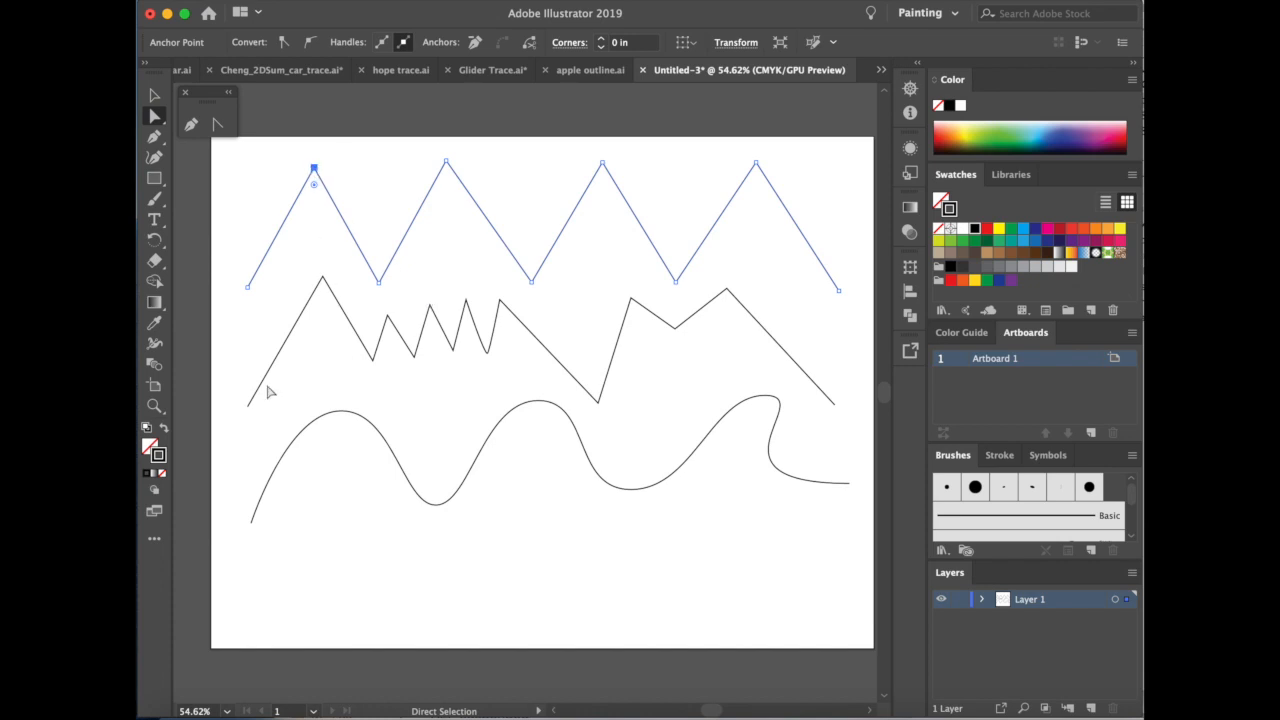
{"action": "mouse_move", "coordinate": [373, 361]}
{"action": "left_mouse_down"}
{"action": "mouse_move", "coordinate": [382, 378]}
{"action": "mouse_move", "coordinate": [347, 354]}
{"action": "mouse_move", "coordinate": [366, 367]}
{"action": "left_mouse_up"}
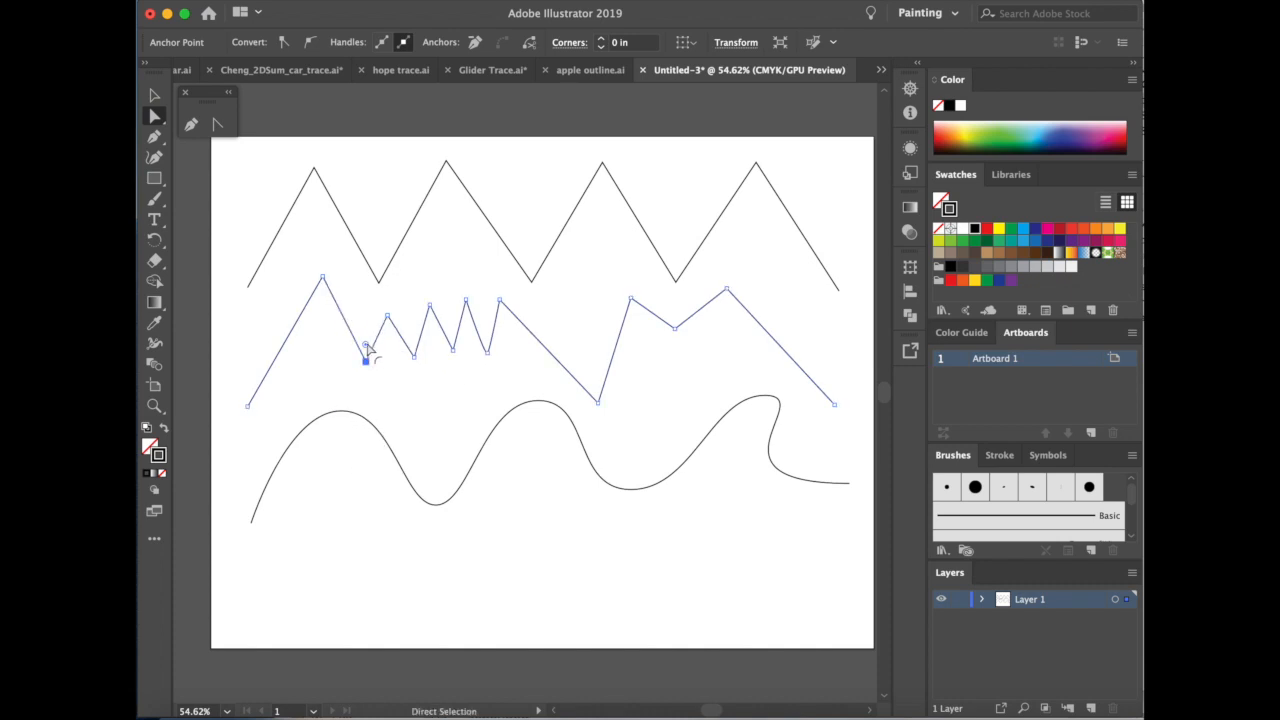
{"action": "mouse_move", "coordinate": [366, 346]}
{"action": "left_mouse_down"}
{"action": "mouse_move", "coordinate": [360, 309]}
{"action": "mouse_move", "coordinate": [364, 360]}
{"action": "left_mouse_up"}
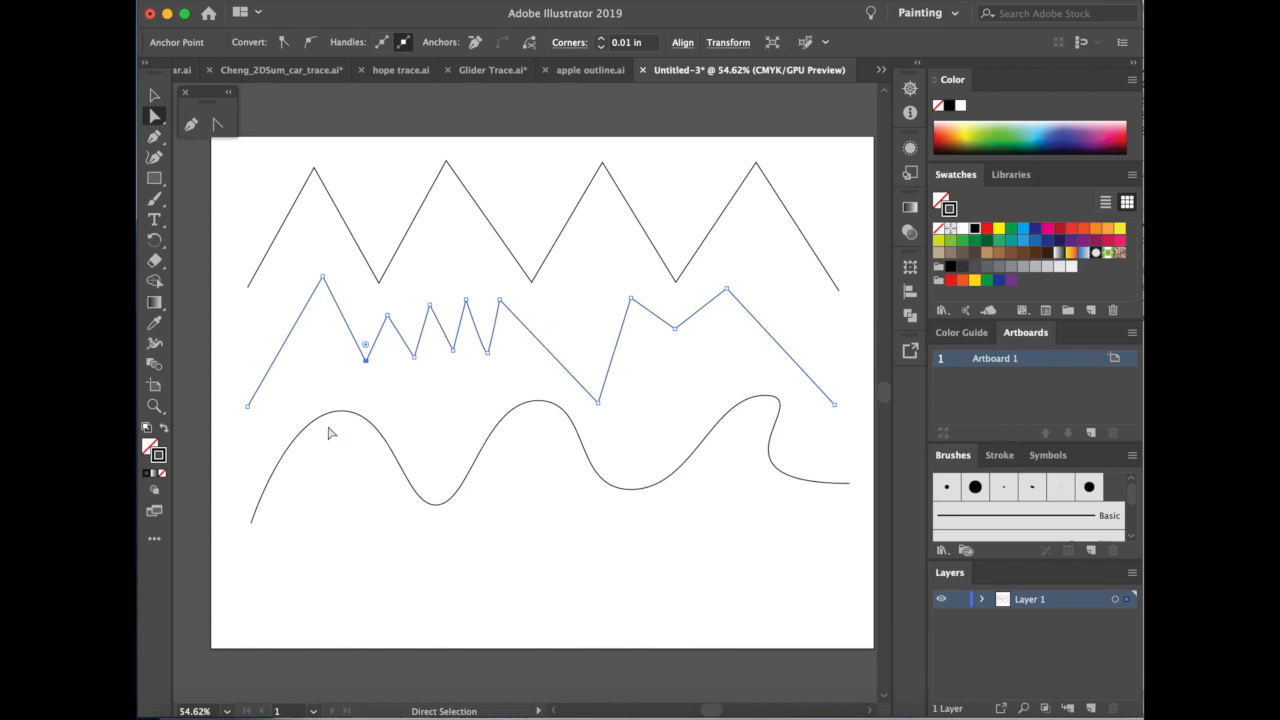
Adjust both direction handles of the wave's first crest to make its curve broader.
{"action": "left_click", "coordinate": [293, 420]}
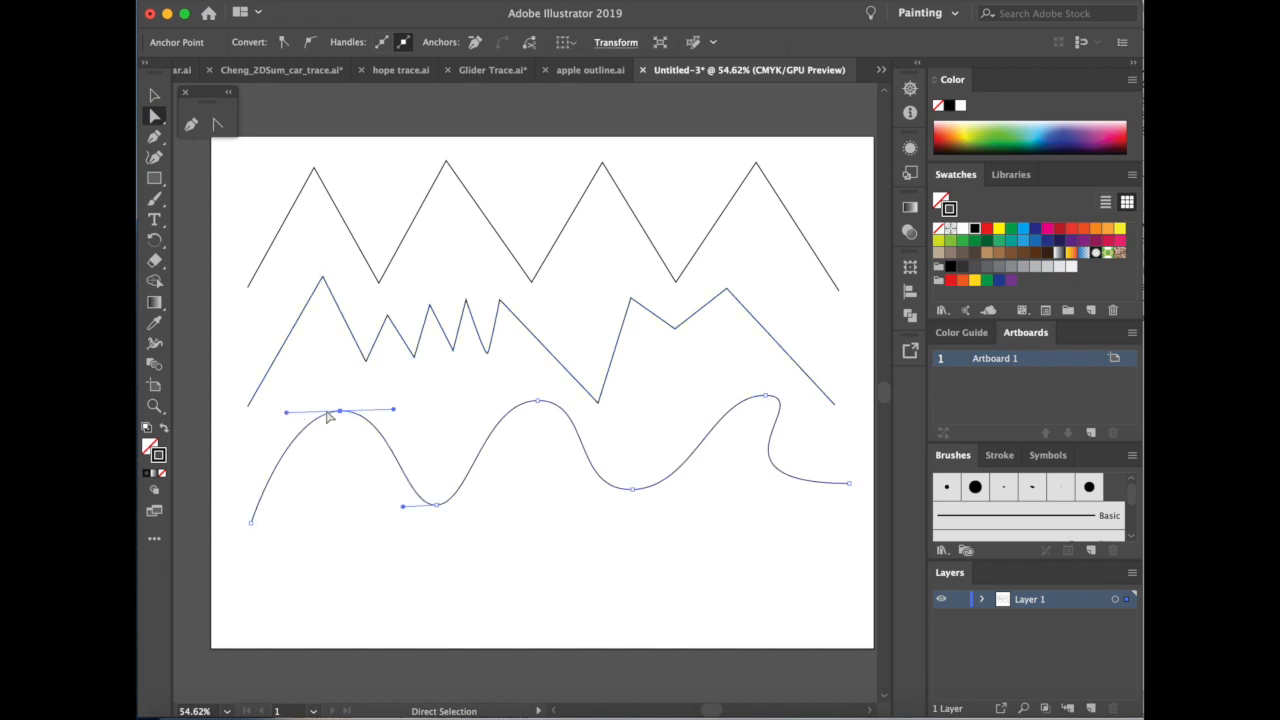
{"action": "left_click_drag", "start_coordinate": [286, 412], "coordinate": [256, 412]}
{"action": "left_click_drag", "start_coordinate": [396, 414], "coordinate": [424, 409]}
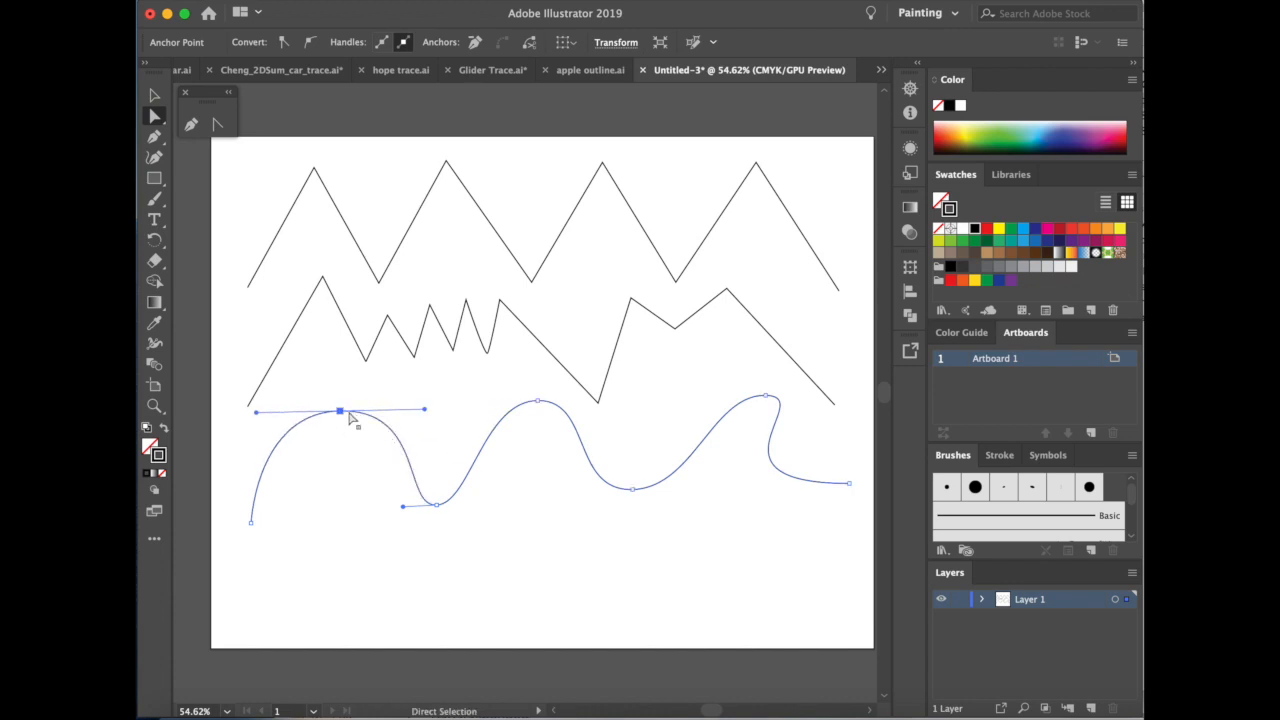
{"action": "mouse_move", "coordinate": [424, 410]}
{"action": "left_mouse_down"}
{"action": "mouse_move", "coordinate": [383, 409]}
{"action": "mouse_move", "coordinate": [378, 382]}
{"action": "mouse_move", "coordinate": [403, 406]}
{"action": "mouse_move", "coordinate": [530, 403]}
{"action": "mouse_move", "coordinate": [386, 409]}
{"action": "mouse_move", "coordinate": [423, 410]}
{"action": "left_mouse_up"}
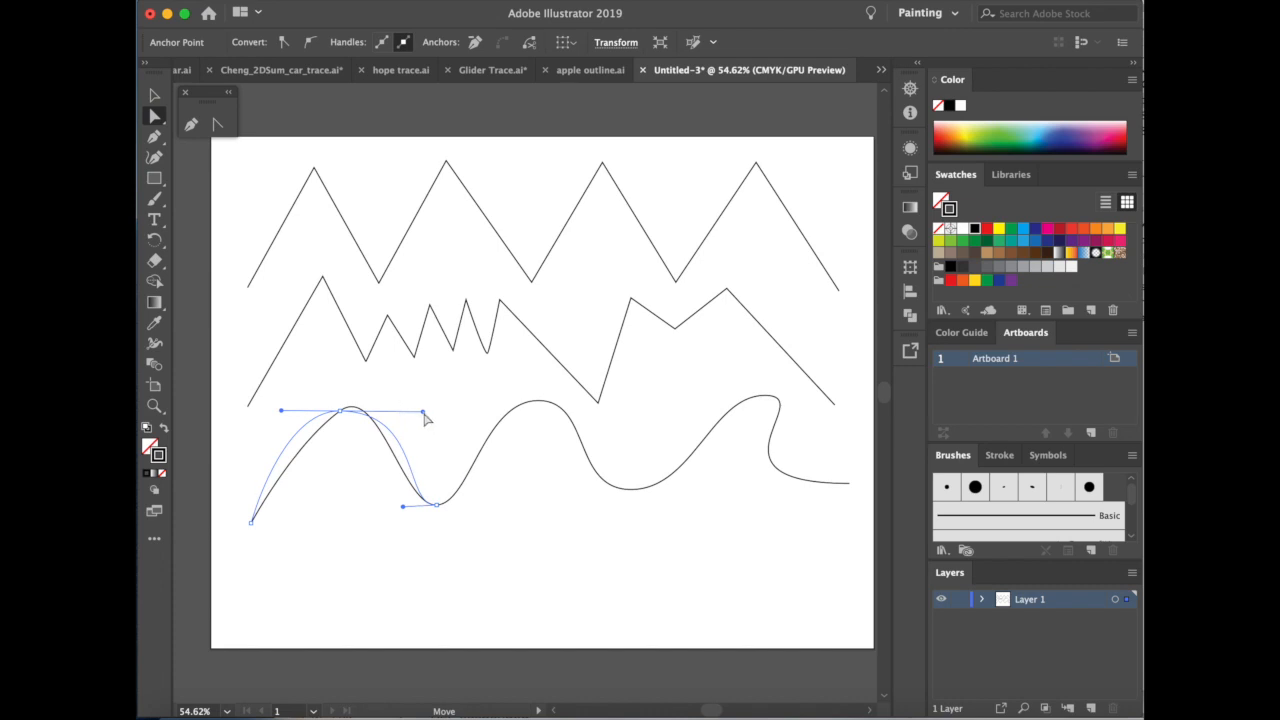
Reshape the wave's valleys and final crest by adjusting their anchors and handles so the end curves down smoothly.
{"action": "left_click", "coordinate": [437, 504]}
{"action": "left_click_drag", "start_coordinate": [471, 505], "coordinate": [493, 508]}
{"action": "left_click_drag", "start_coordinate": [634, 497], "coordinate": [653, 497]}
{"action": "left_click_drag", "start_coordinate": [767, 397], "coordinate": [822, 398]}
{"action": "left_click_drag", "start_coordinate": [694, 484], "coordinate": [785, 484]}
{"action": "left_click_drag", "start_coordinate": [655, 497], "coordinate": [643, 495]}
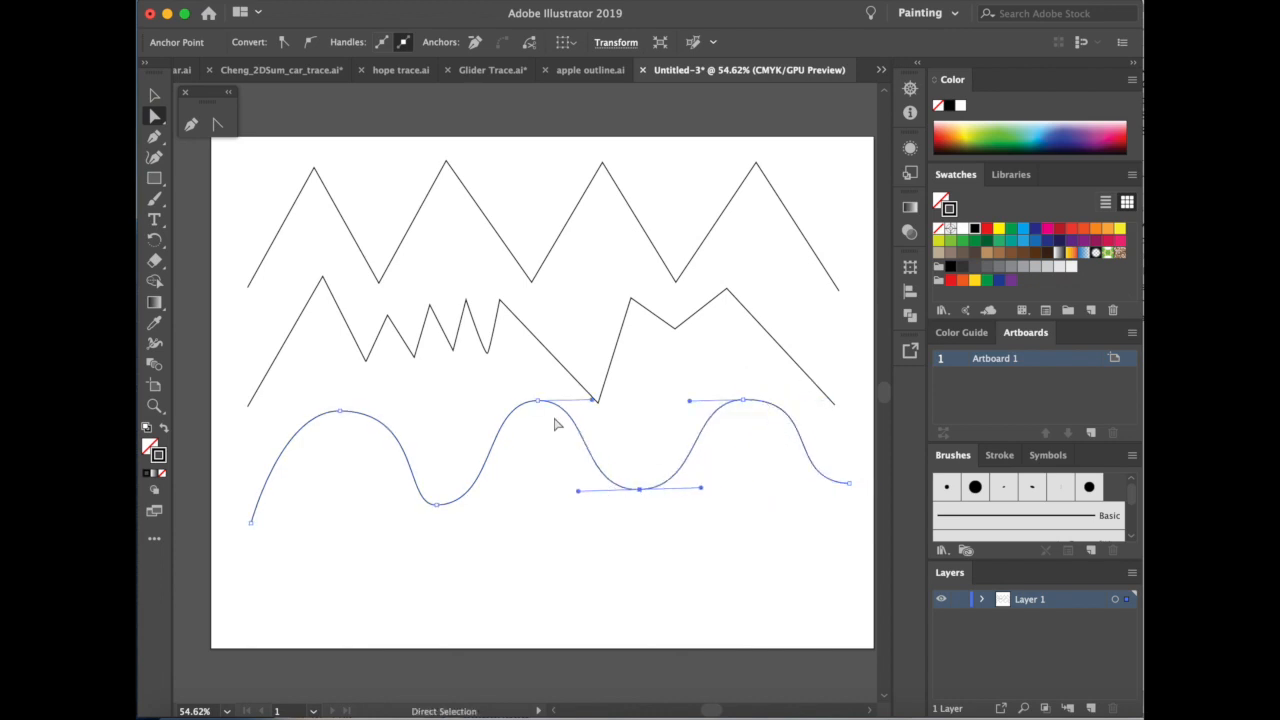
Move the wave's first two crests and the valley between them slightly left to even out the spacing.
{"action": "left_click_drag", "start_coordinate": [540, 405], "coordinate": [519, 406]}
{"action": "left_click_drag", "start_coordinate": [442, 505], "coordinate": [423, 505]}
{"action": "left_click_drag", "start_coordinate": [422, 411], "coordinate": [323, 419]}
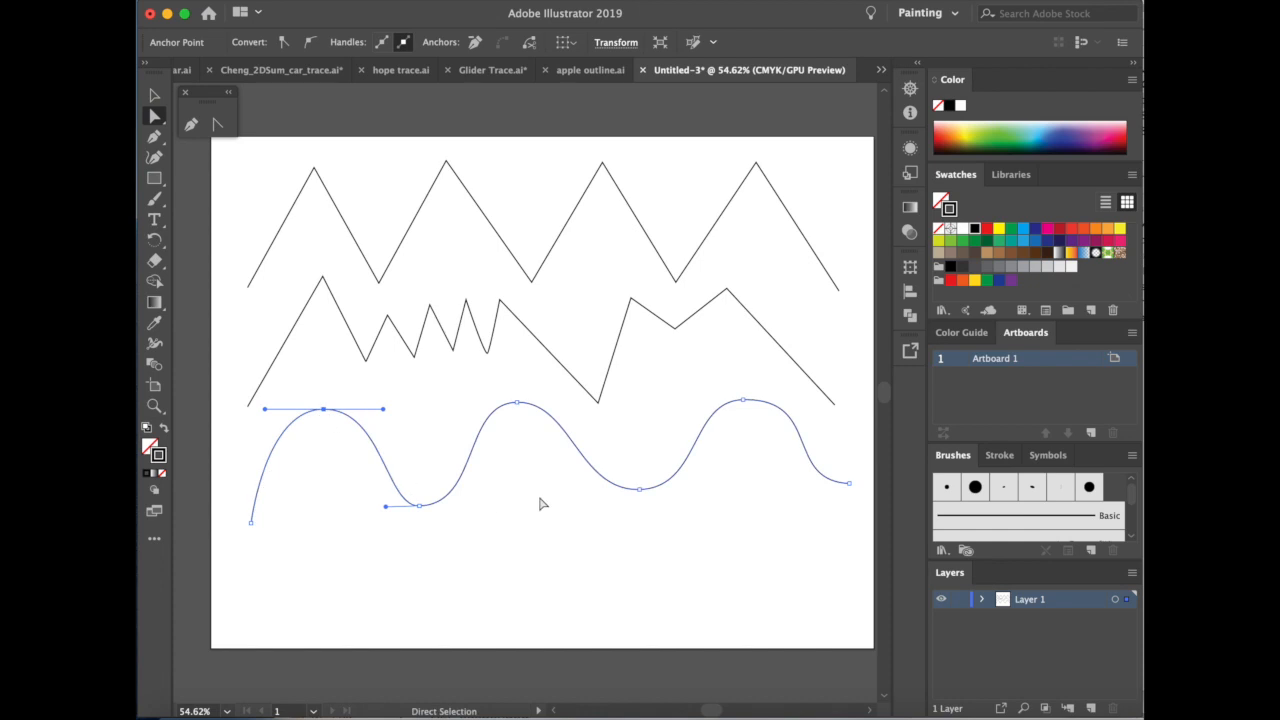
Draw a second open curved wave with three crests along the bottom of the artboard using the Pen tool, and deselect it.
{"action": "left_click", "coordinate": [154, 95]}
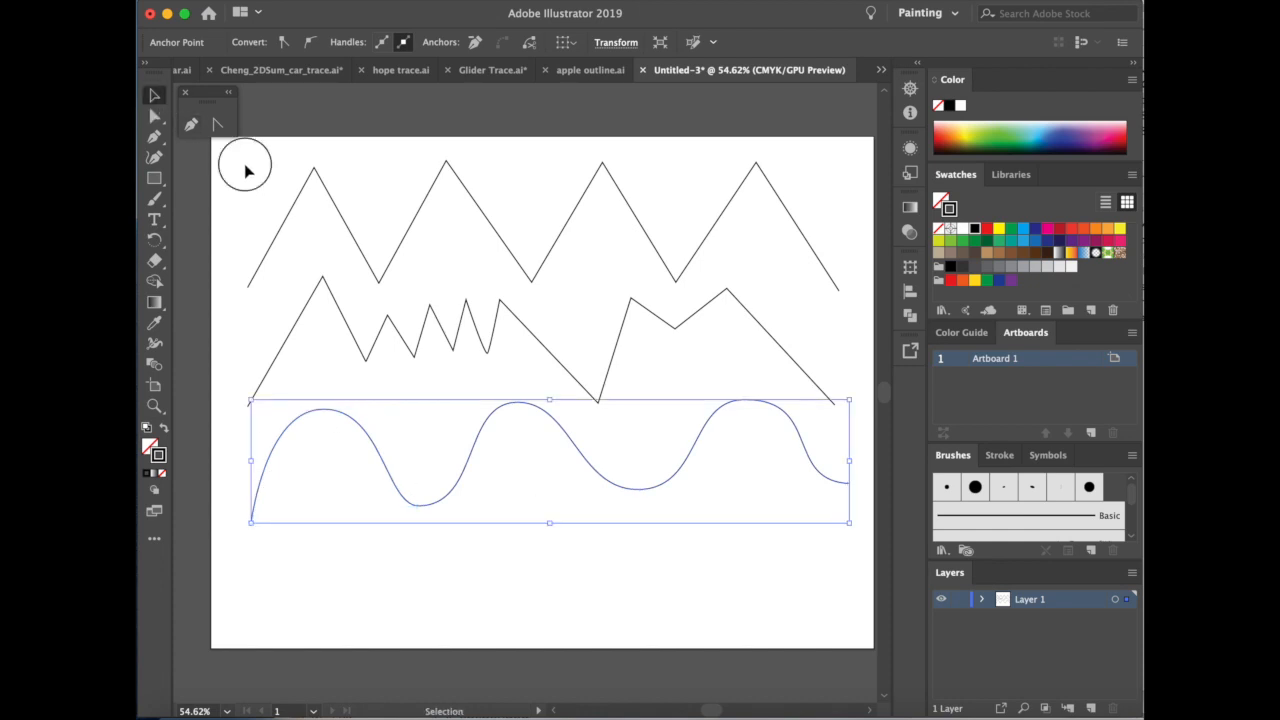
{"action": "left_click", "coordinate": [249, 166]}
{"action": "key", "text": "p"}
{"action": "left_click", "coordinate": [252, 623]}
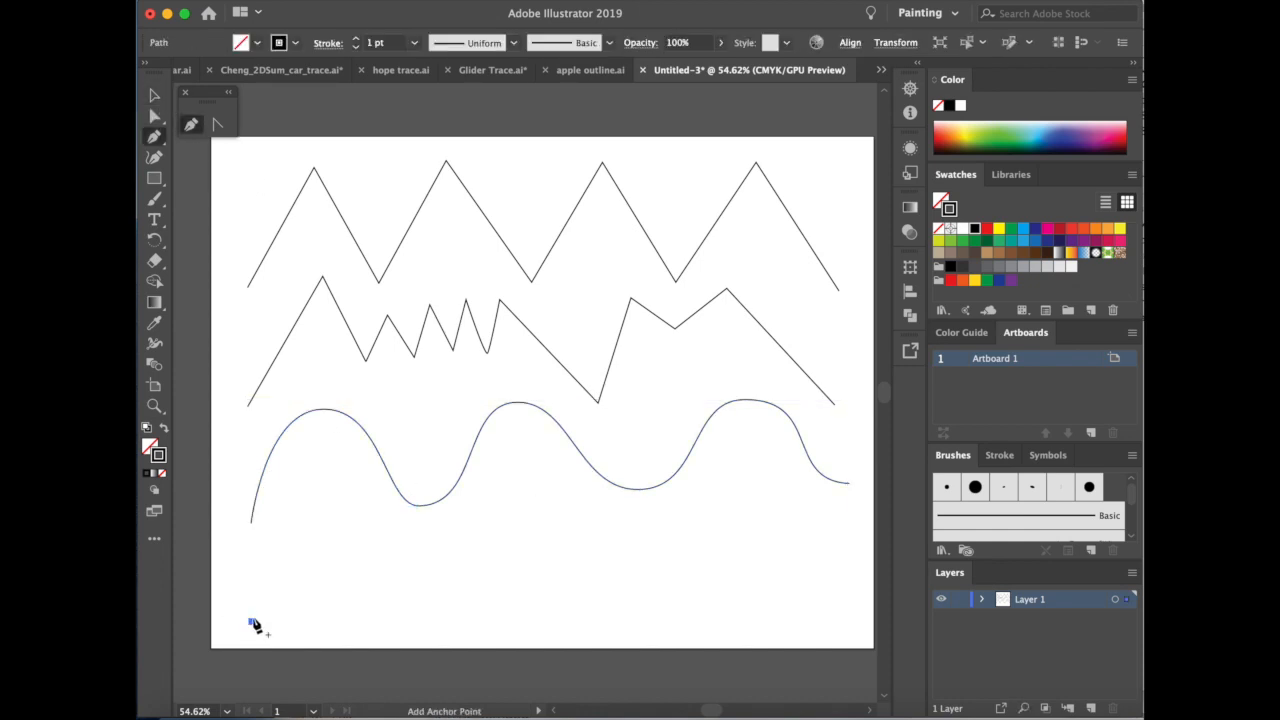
{"action": "left_click_drag", "start_coordinate": [331, 525], "coordinate": [392, 525]}
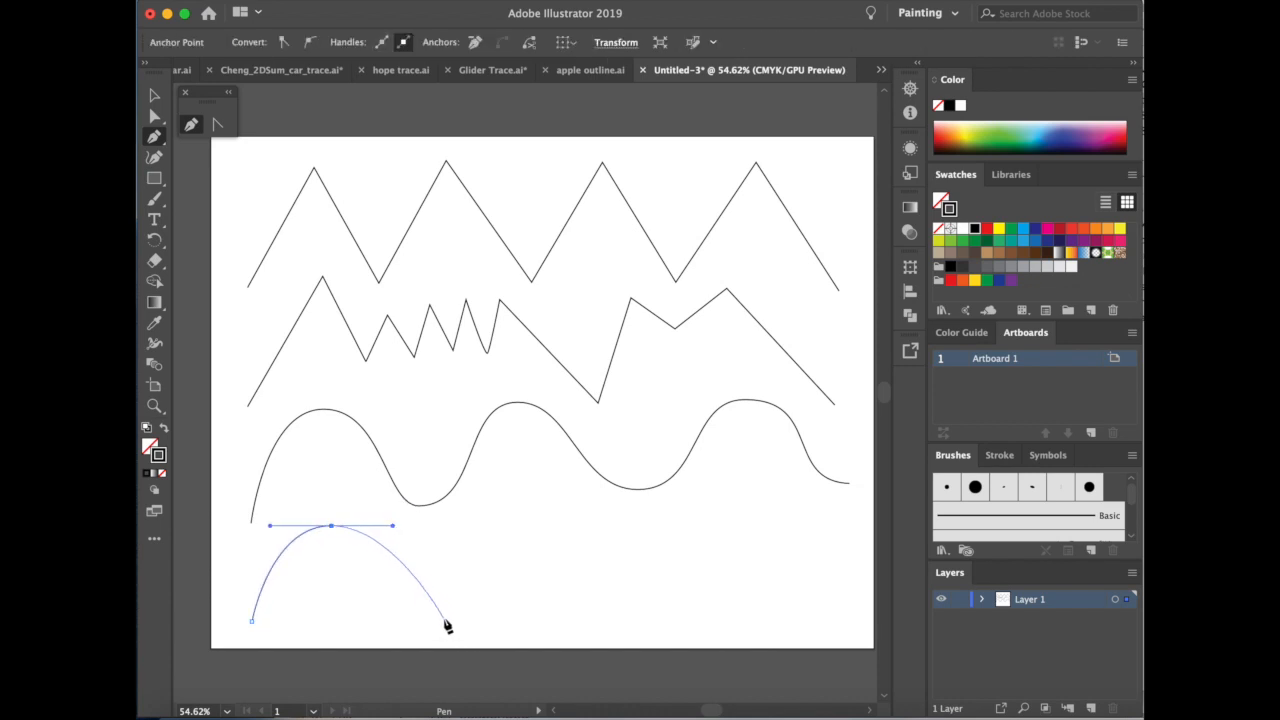
{"action": "left_click_drag", "start_coordinate": [443, 616], "coordinate": [490, 616]}
{"action": "left_click_drag", "start_coordinate": [555, 523], "coordinate": [597, 523]}
{"action": "left_click_drag", "start_coordinate": [650, 610], "coordinate": [707, 612]}
{"action": "left_click_drag", "start_coordinate": [768, 521], "coordinate": [812, 521]}
{"action": "left_click", "coordinate": [853, 609]}
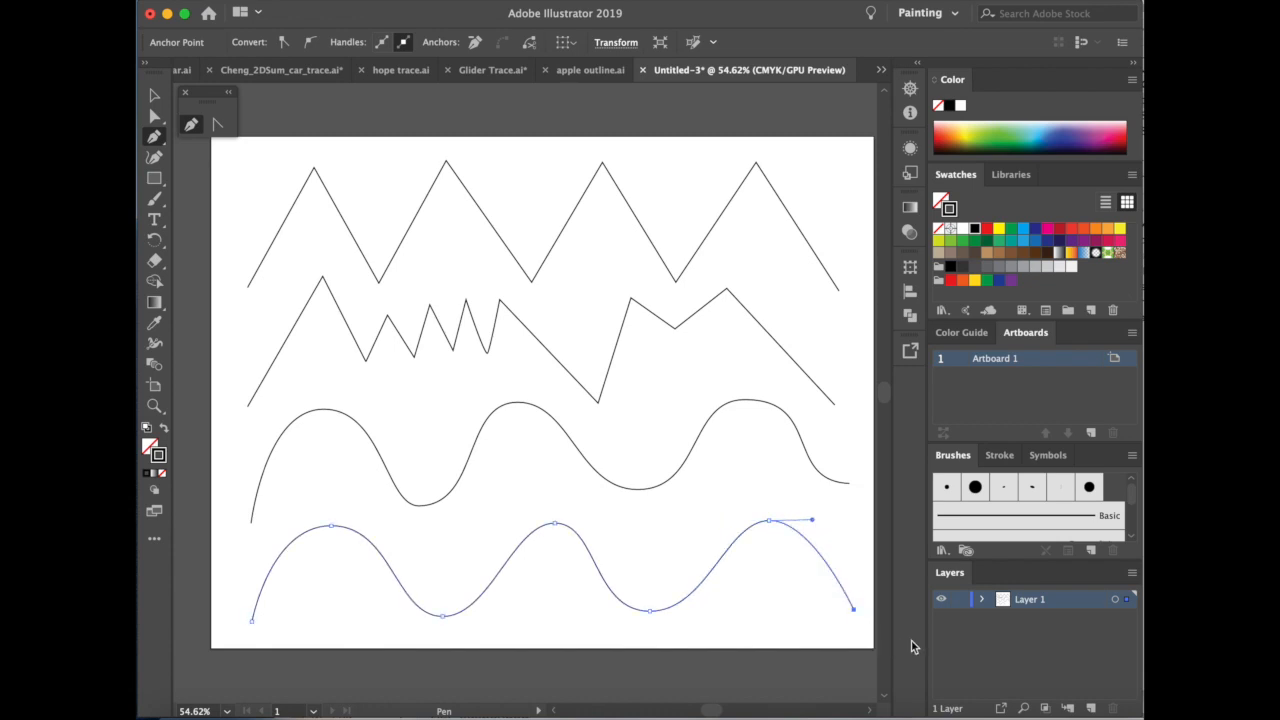
{"action": "left_click", "coordinate": [152, 96]}
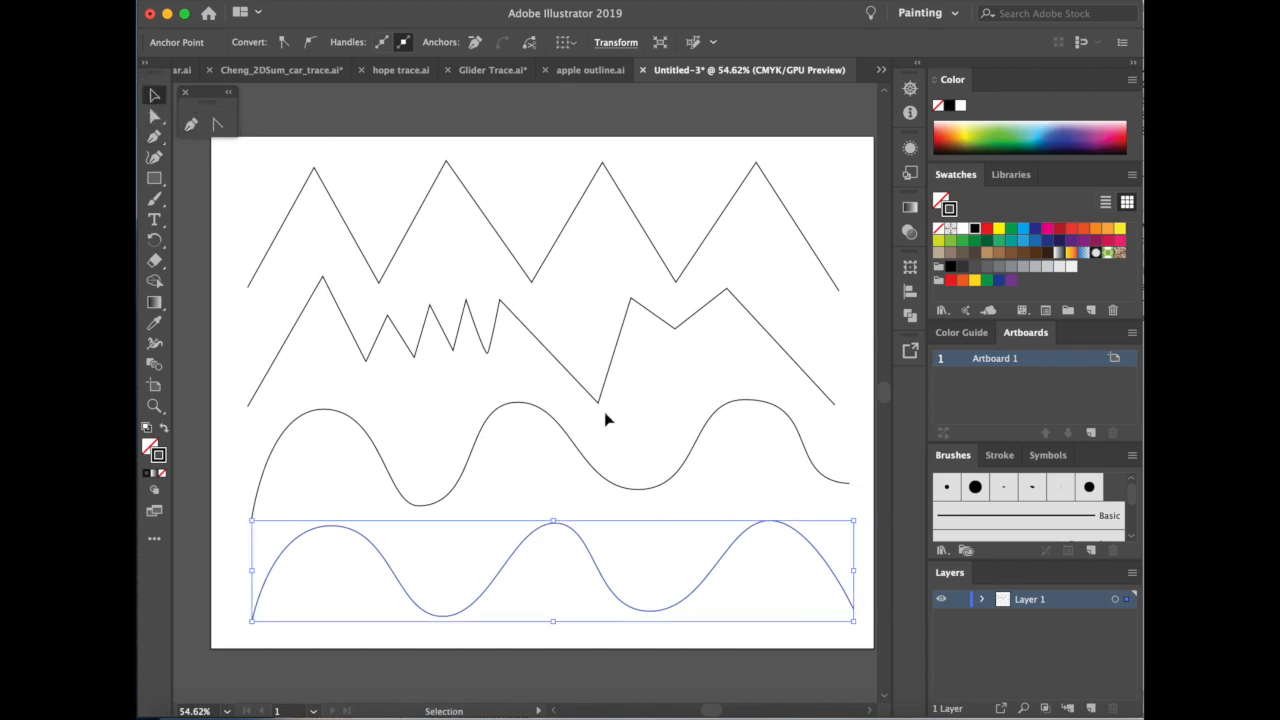
{"action": "left_click", "coordinate": [155, 97]}
{"action": "left_click", "coordinate": [386, 106]}
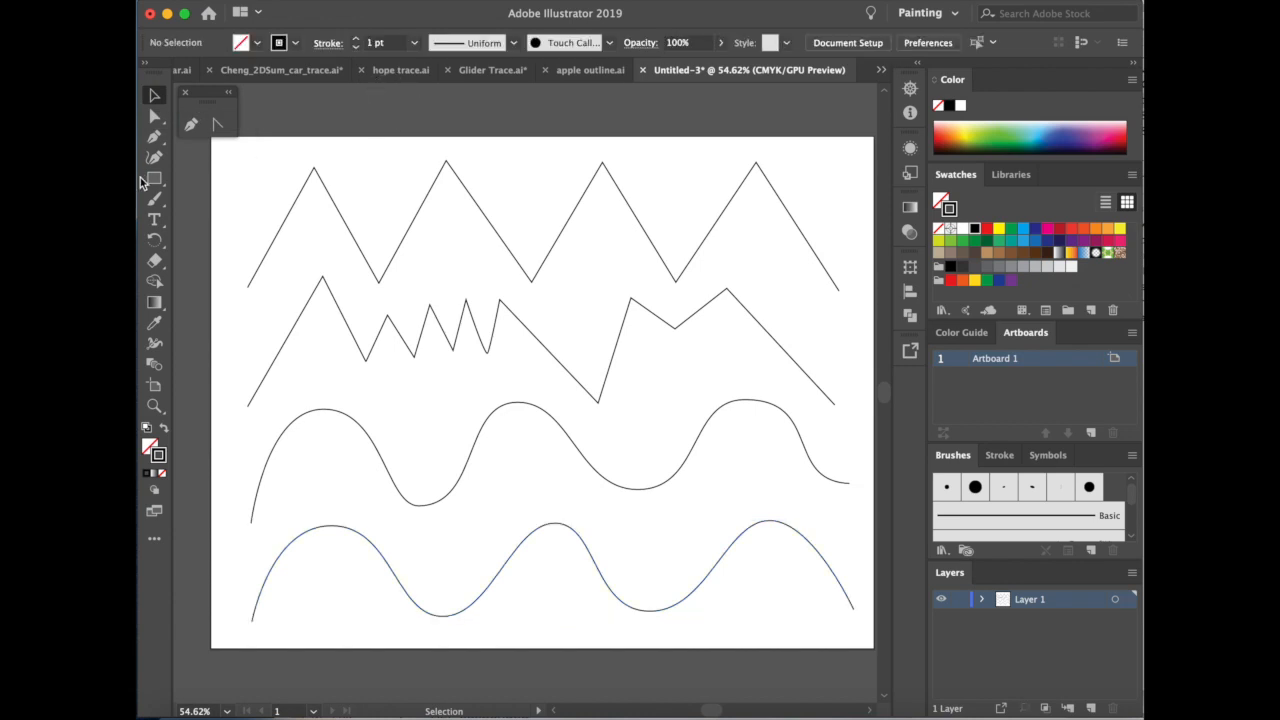
Convert all crests and valleys of the topmost zigzag into smooth curves with the Anchor Point tool, leaving its endpoints as they are.
{"action": "left_click", "coordinate": [219, 128]}
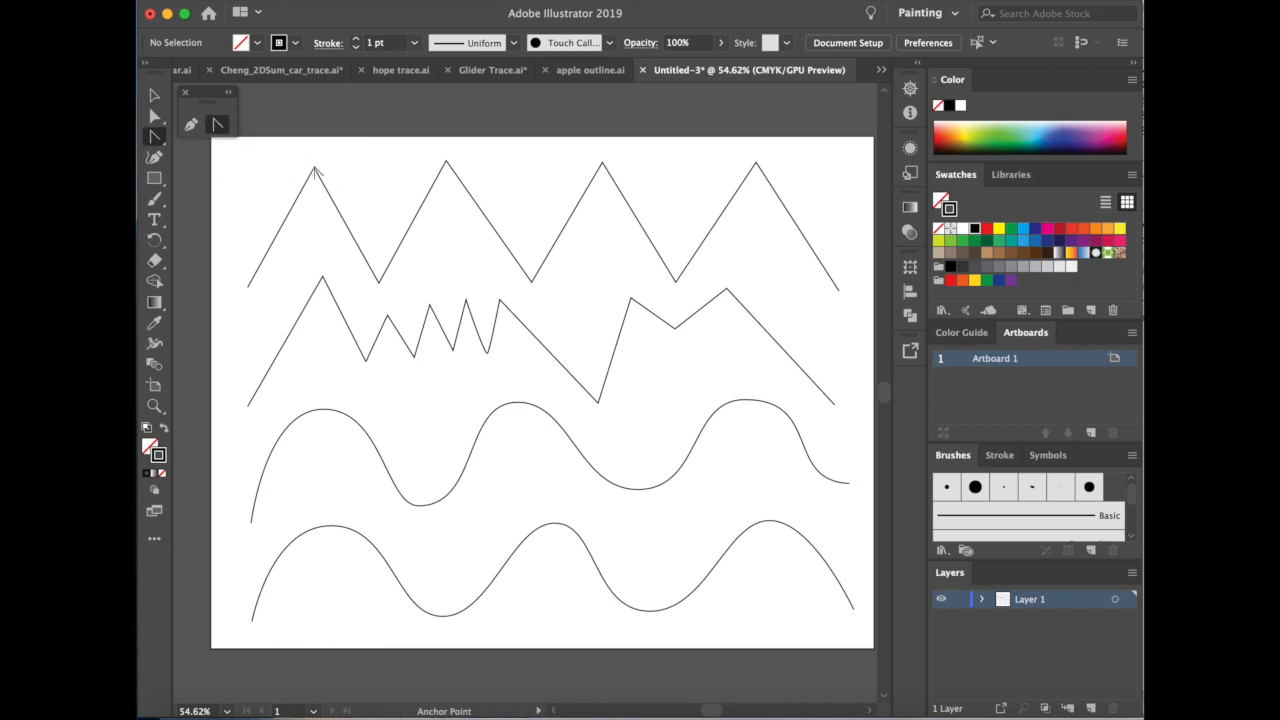
{"action": "left_click_drag", "start_coordinate": [314, 168], "coordinate": [350, 167]}
{"action": "left_click_drag", "start_coordinate": [379, 284], "coordinate": [426, 279]}
{"action": "left_click_drag", "start_coordinate": [447, 162], "coordinate": [491, 161]}
{"action": "left_click_drag", "start_coordinate": [533, 283], "coordinate": [565, 279]}
{"action": "left_click_drag", "start_coordinate": [602, 162], "coordinate": [642, 160]}
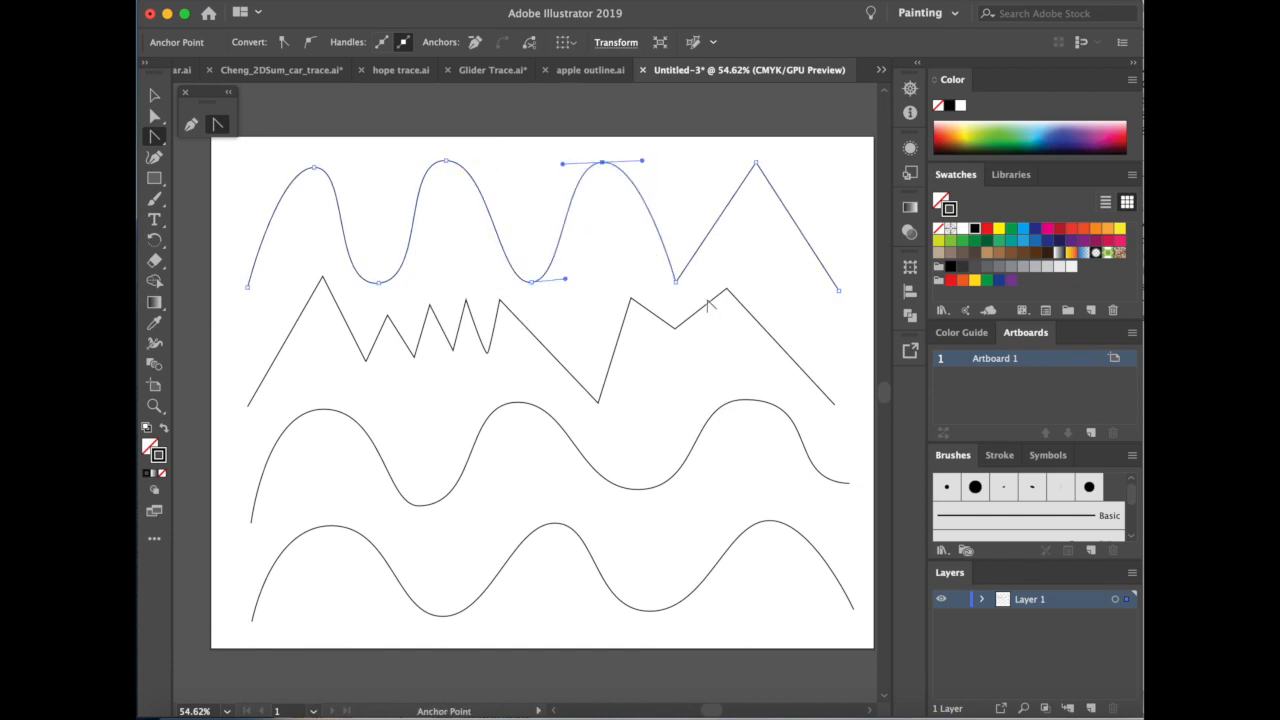
{"action": "left_click_drag", "start_coordinate": [677, 283], "coordinate": [716, 280]}
{"action": "left_click_drag", "start_coordinate": [756, 162], "coordinate": [814, 163]}
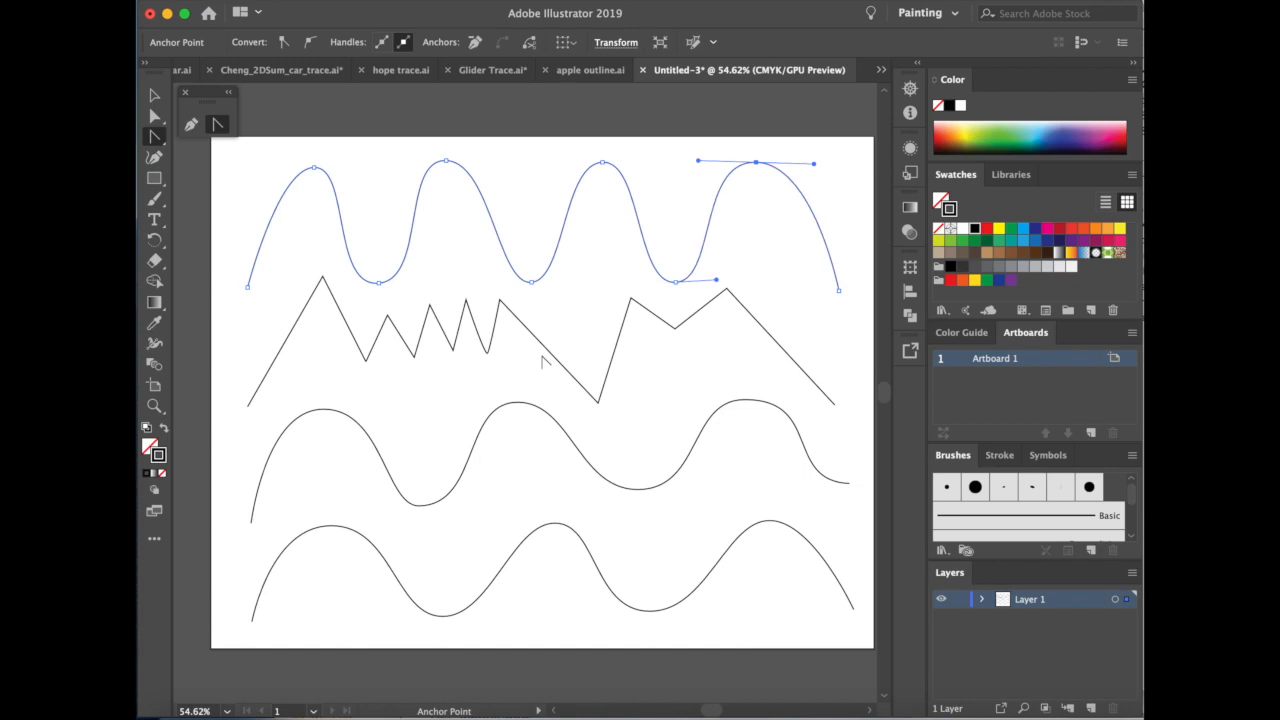
Convert the smooth anchors of the third-row wave to corner points, turning it into a straight-sided zigzag.
{"action": "left_click", "coordinate": [323, 410]}
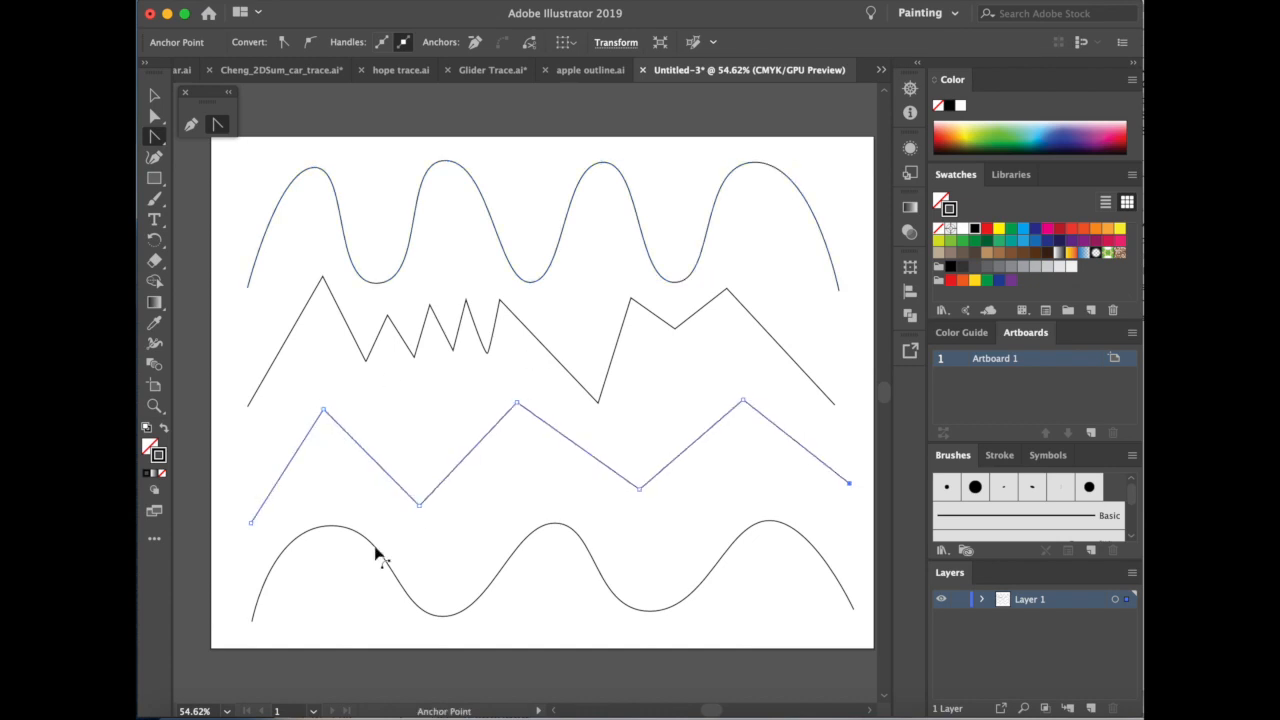
Straighten the bottom wave's segment between its first crest and first valley by retracting the direction handles into their anchors with Direct Selection.
{"action": "scroll", "coordinate": [343, 530], "scroll_direction": "down", "scroll_amount": 3}
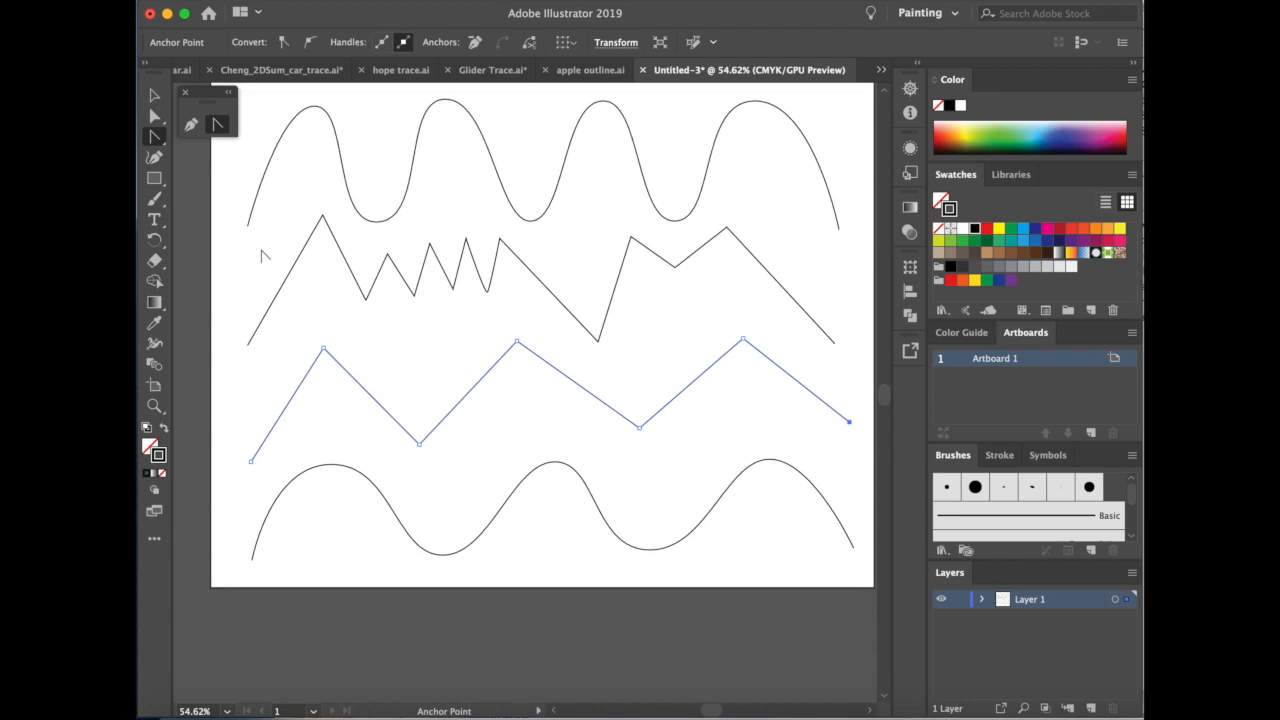
{"action": "key", "text": "a"}
{"action": "left_click", "coordinate": [368, 500]}
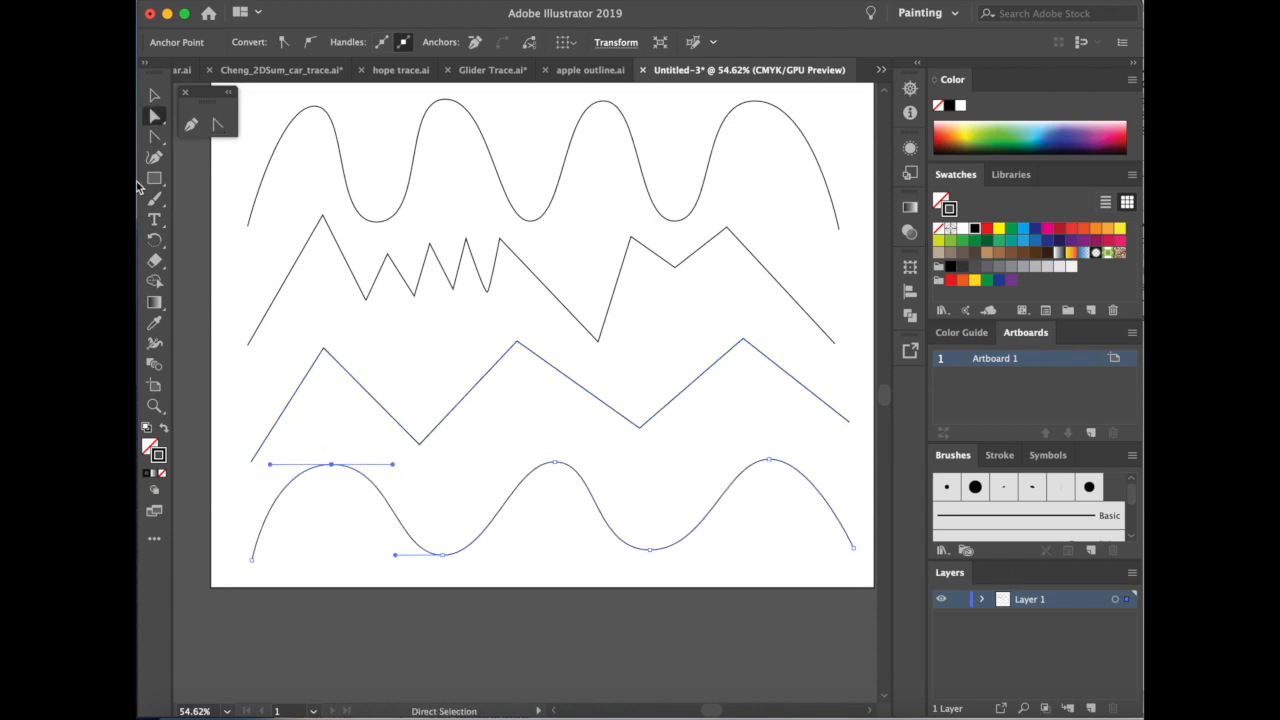
{"action": "left_click_drag", "start_coordinate": [332, 464], "coordinate": [332, 464]}
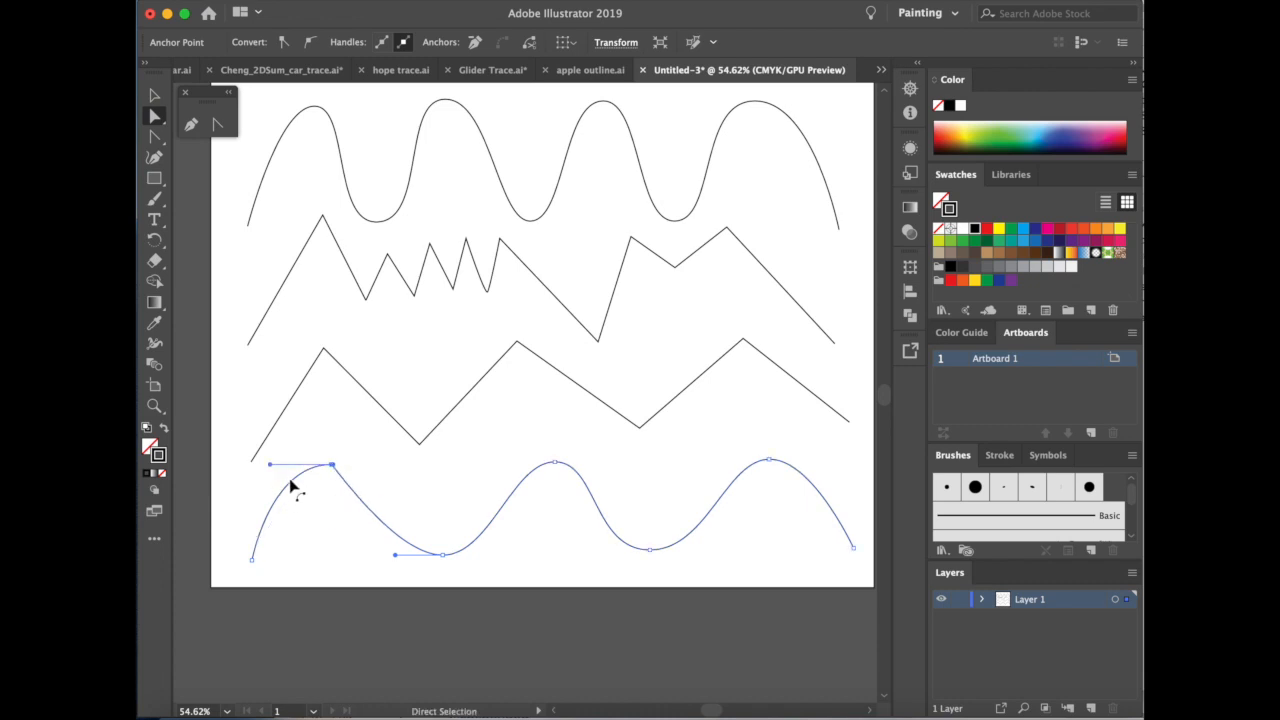
{"action": "left_click_drag", "start_coordinate": [396, 557], "coordinate": [442, 554]}
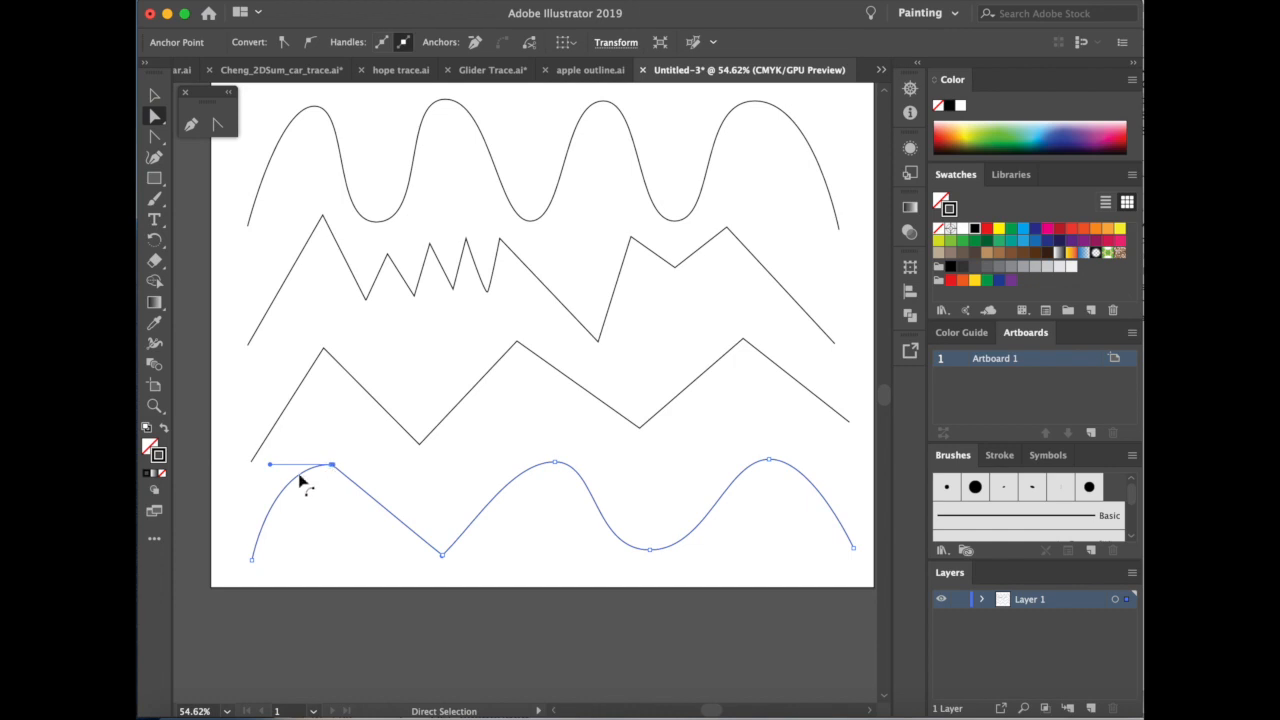
{"action": "mouse_move", "coordinate": [333, 468]}
{"action": "left_mouse_down"}
{"action": "mouse_move", "coordinate": [334, 453]}
{"action": "mouse_move", "coordinate": [334, 465]}
{"action": "left_mouse_up"}
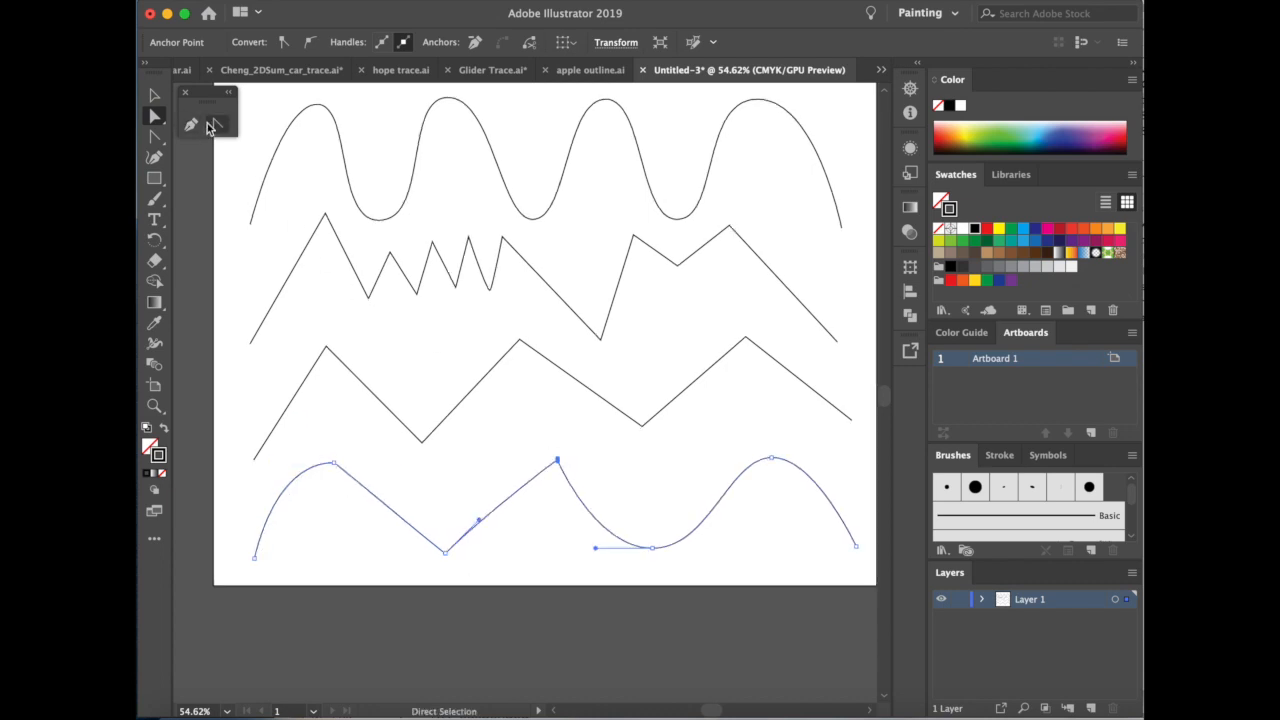
Convert the bottom wave's remaining curved crests and valley to corner points with the Anchor Point tool, forming a straight zigzag.
{"action": "left_click", "coordinate": [212, 125]}
{"action": "left_click", "coordinate": [557, 460]}
{"action": "left_click", "coordinate": [652, 548]}
{"action": "left_click", "coordinate": [772, 459]}
{"action": "left_click", "coordinate": [334, 464]}
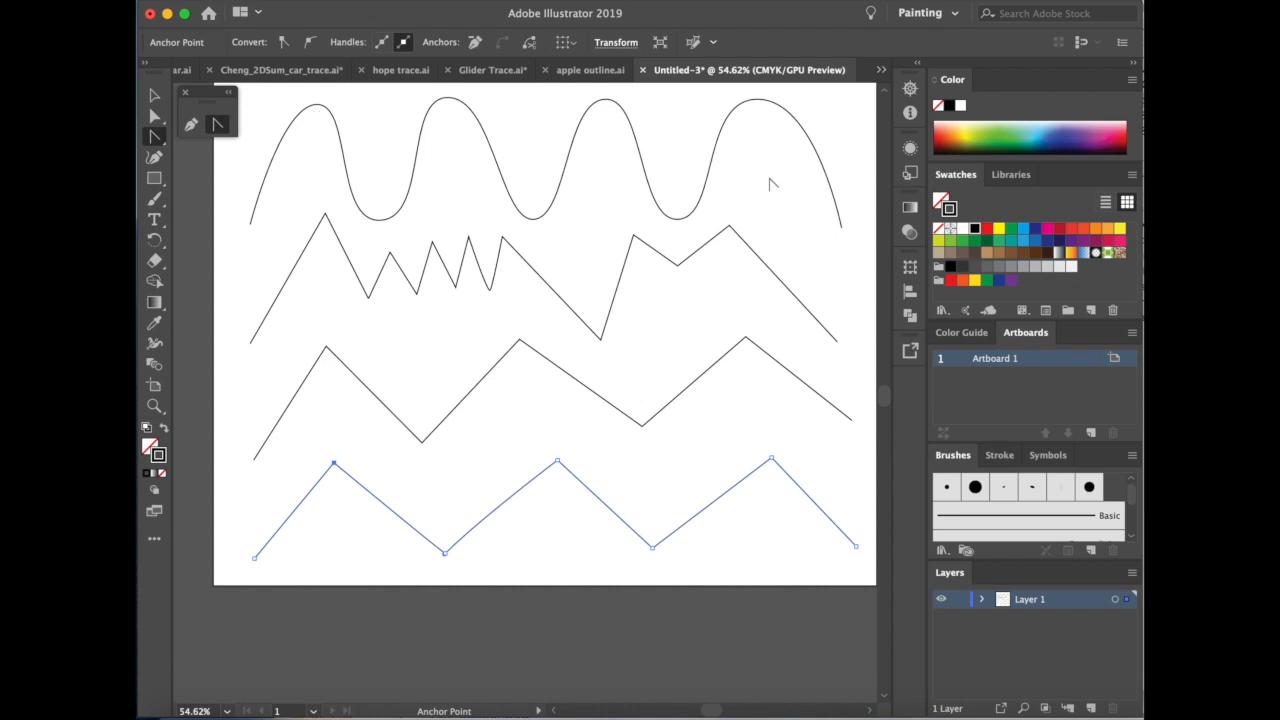
{"action": "scroll", "coordinate": [313, 409], "scroll_direction": "up", "scroll_amount": 1}
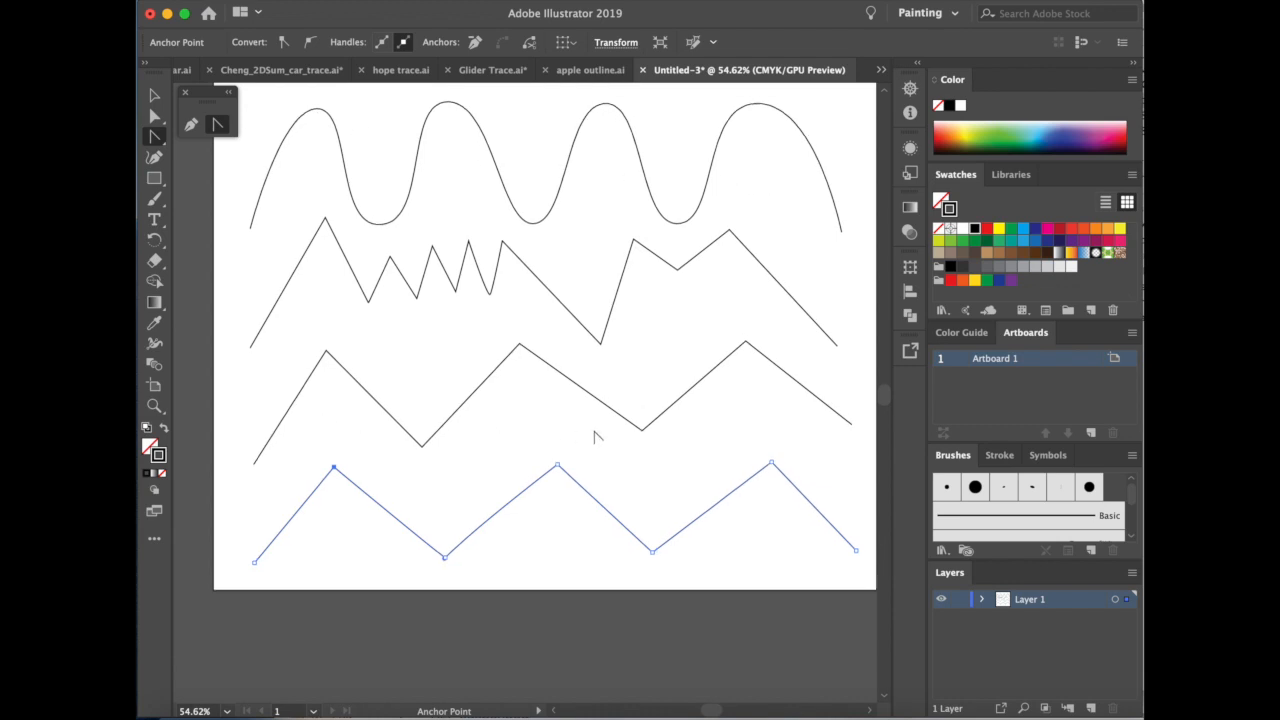